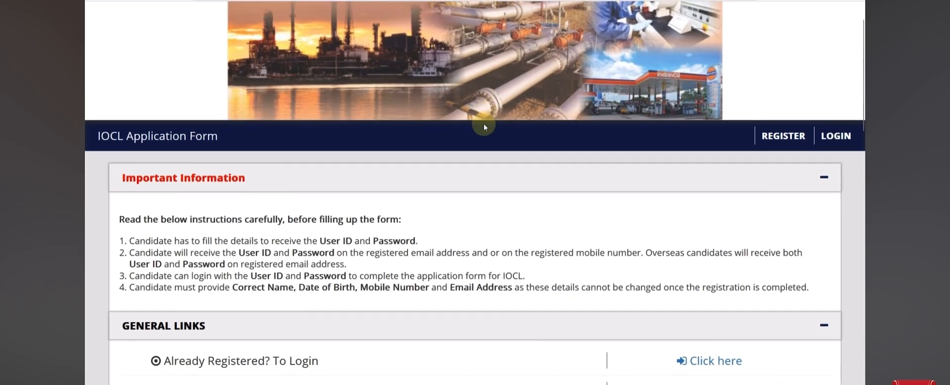
Read through the IOCL recruitment advertisement before registering
scroll(484, 123, "up", 3)
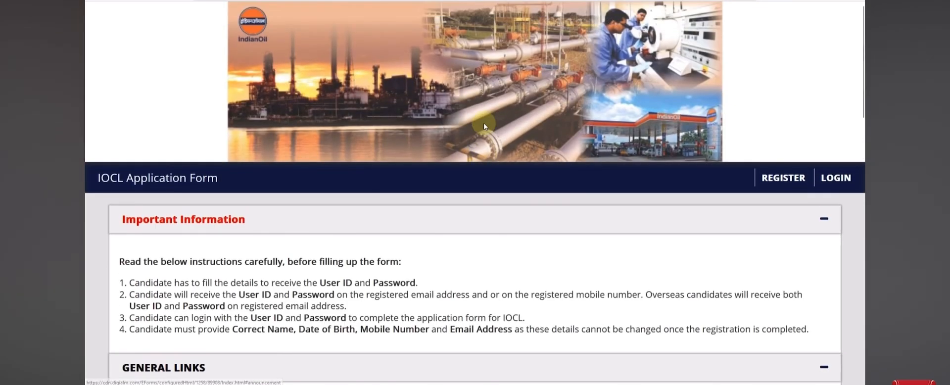
scroll(484, 122, "down", 3)
scroll(484, 121, "down", 4)
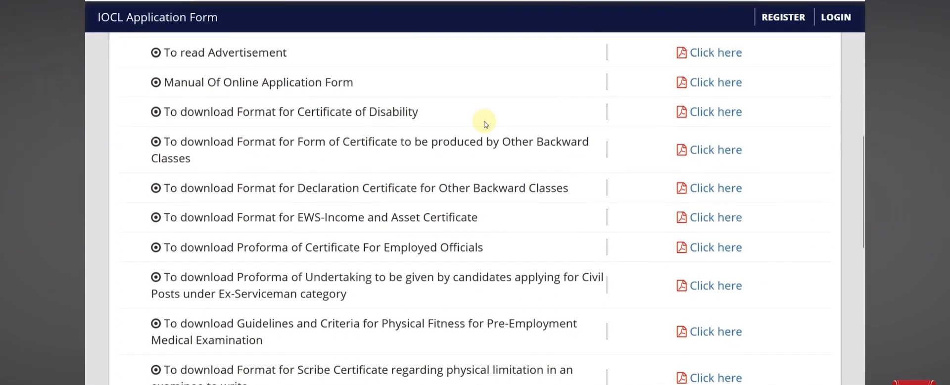
scroll(485, 122, "down", 1)
scroll(485, 123, "down", 4)
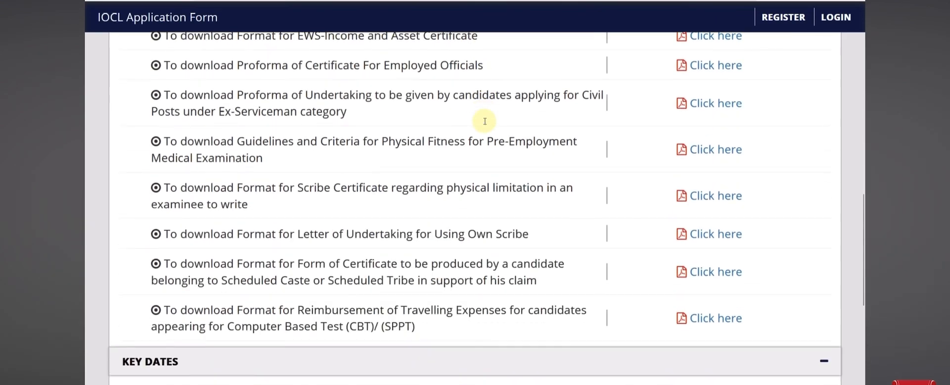
scroll(485, 123, "down", 3)
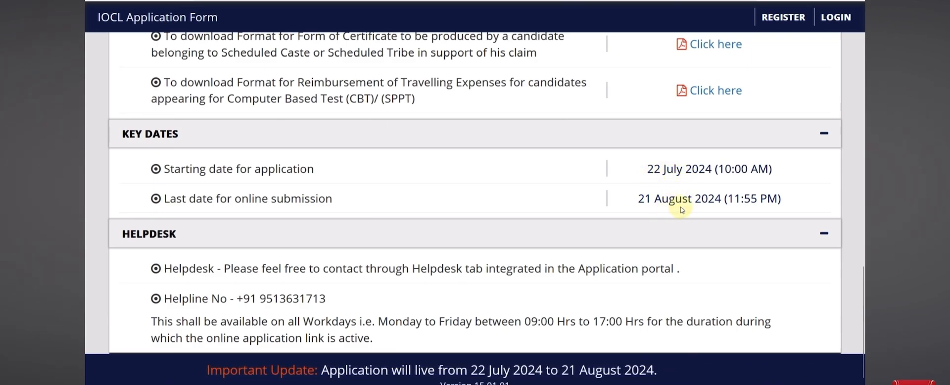
scroll(680, 209, "up", 10)
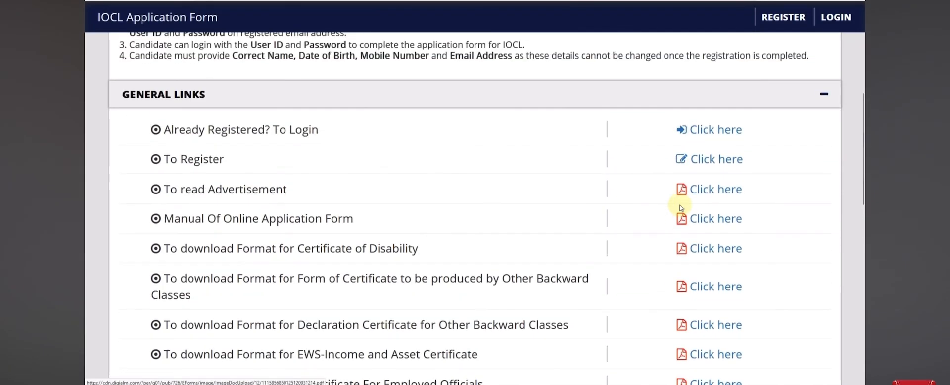
scroll(680, 207, "up", 5)
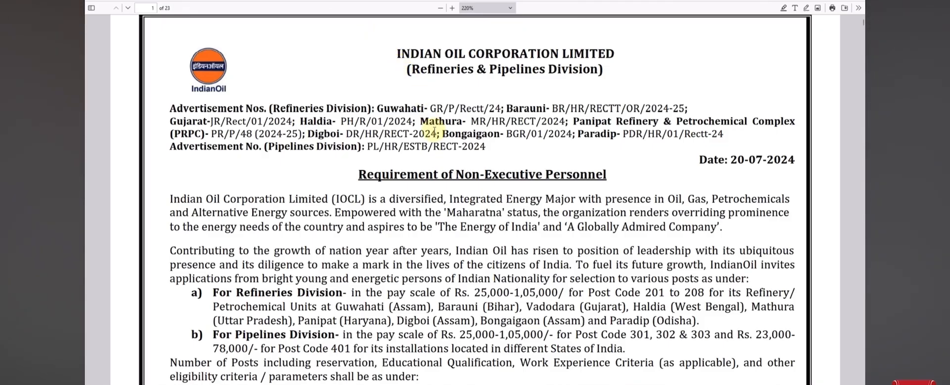
scroll(434, 130, "down", 1)
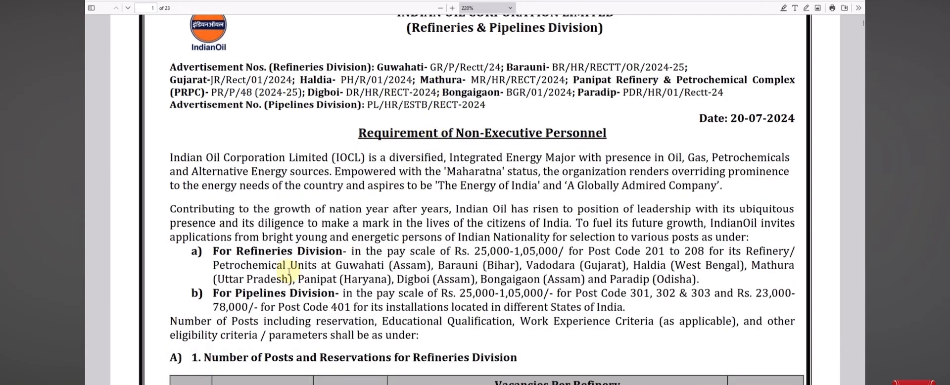
left_click_drag(244, 252, 299, 253)
left_click(252, 291)
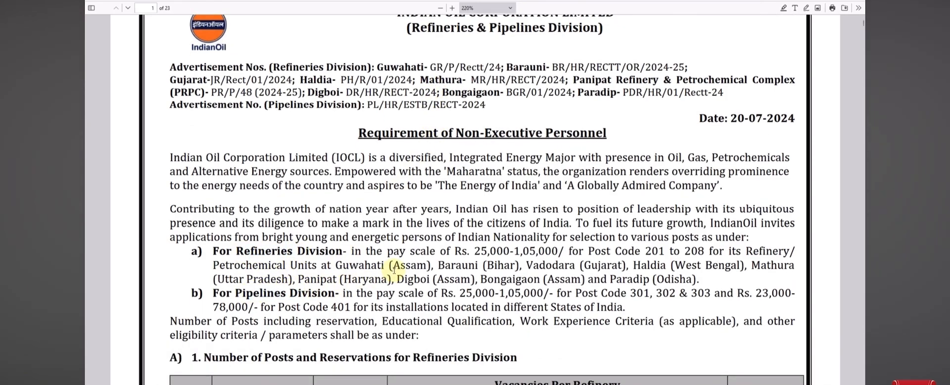
scroll(394, 269, "up", 2)
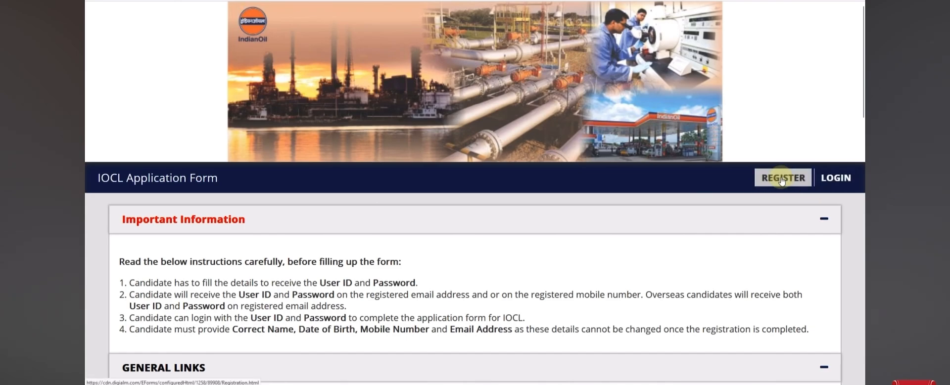
Start a new registration for IOCL Pipelines, post Technical Attendant I (code 401)
left_click(781, 179)
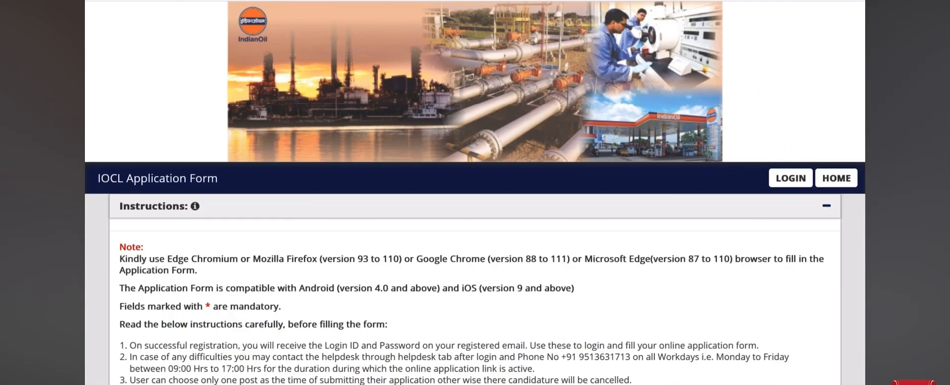
scroll(584, 214, "down", 8)
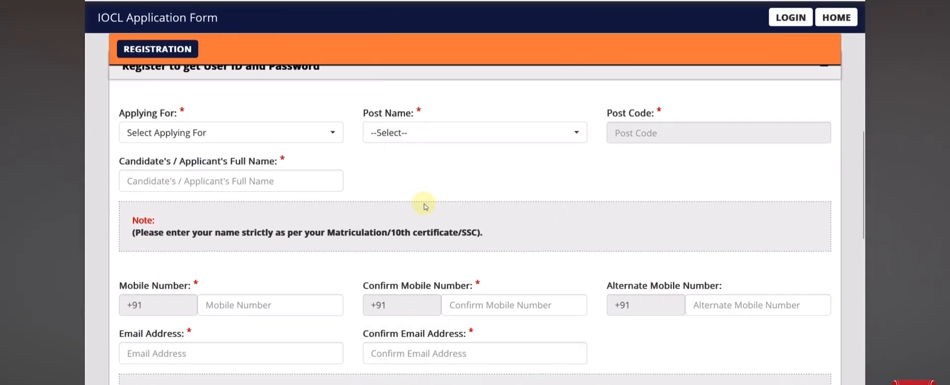
left_click(276, 135)
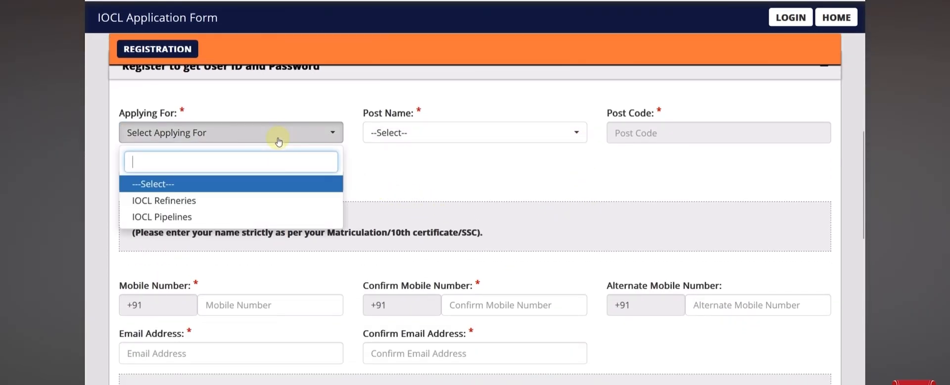
left_click(252, 207)
left_click(377, 139)
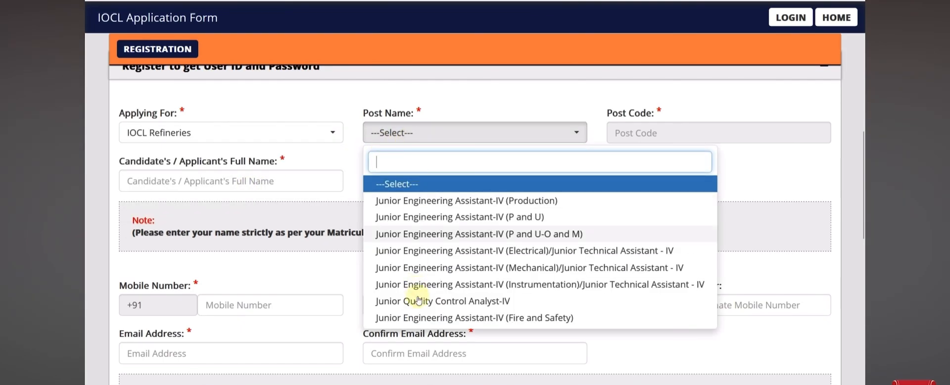
left_click(190, 133)
left_click(185, 218)
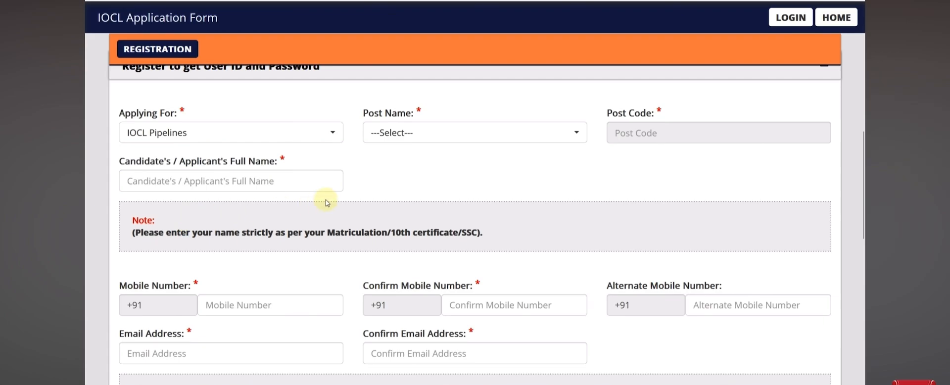
left_click(416, 132)
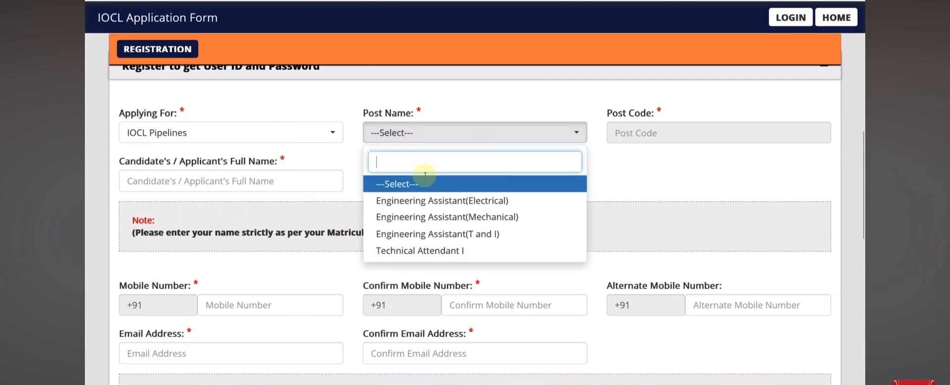
left_click(443, 250)
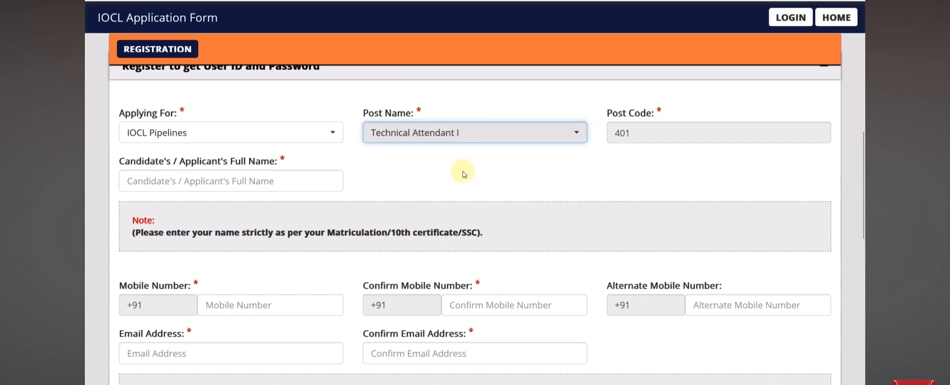
Enter the applicant's full name on the registration form
left_click(279, 182)
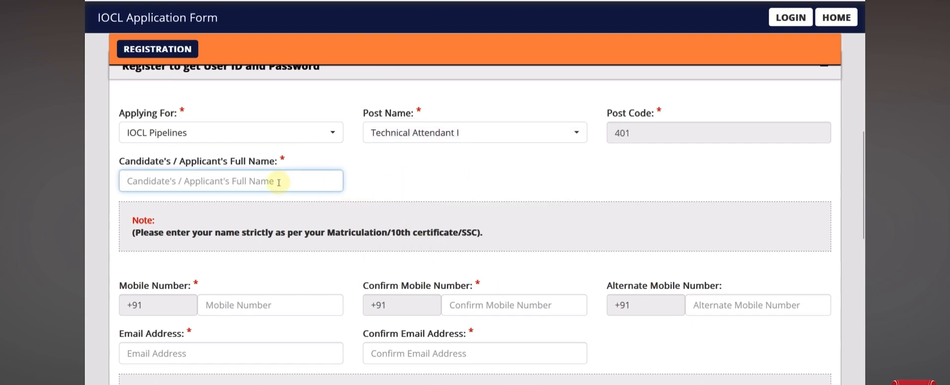
left_click(434, 138)
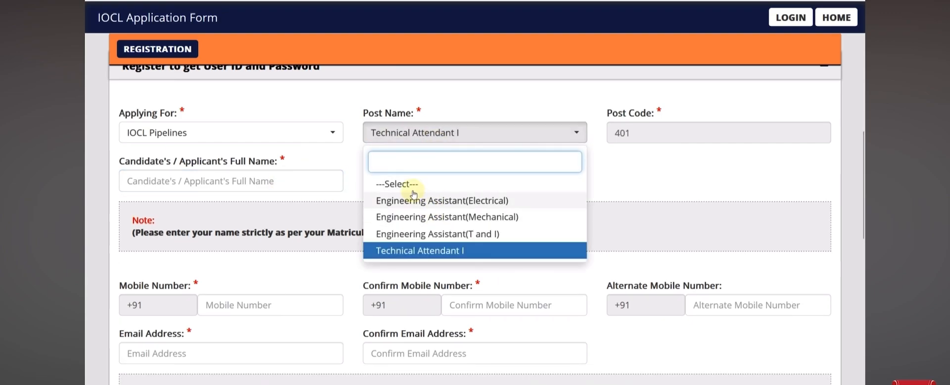
left_click(337, 119)
left_click(243, 175)
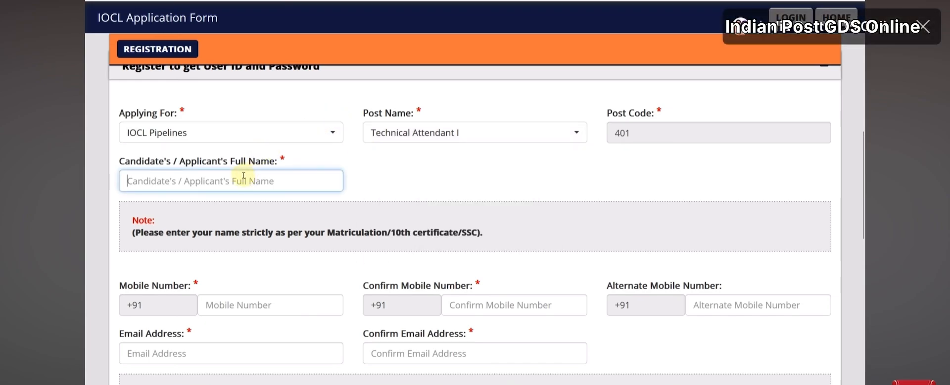
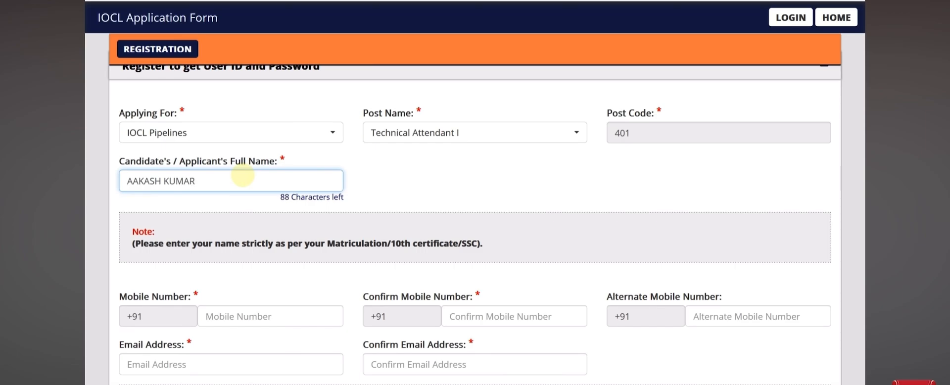
Scroll down the registration form toward the contact details and declaration
scroll(242, 175, "down", 3)
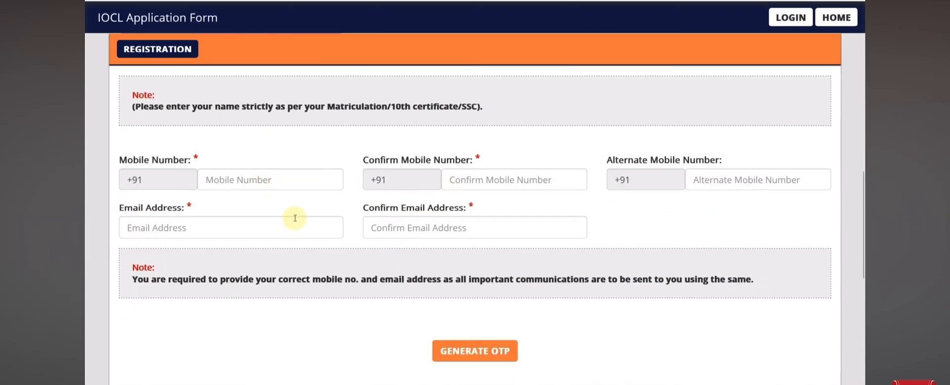
scroll(387, 220, "down", 1)
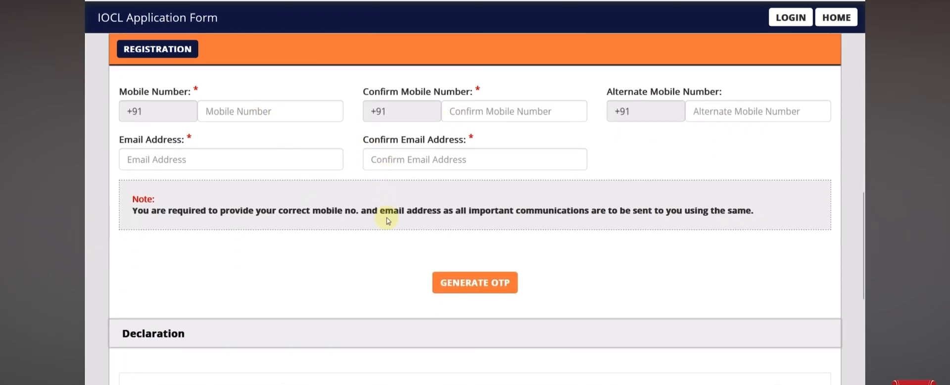
scroll(387, 220, "down", 1)
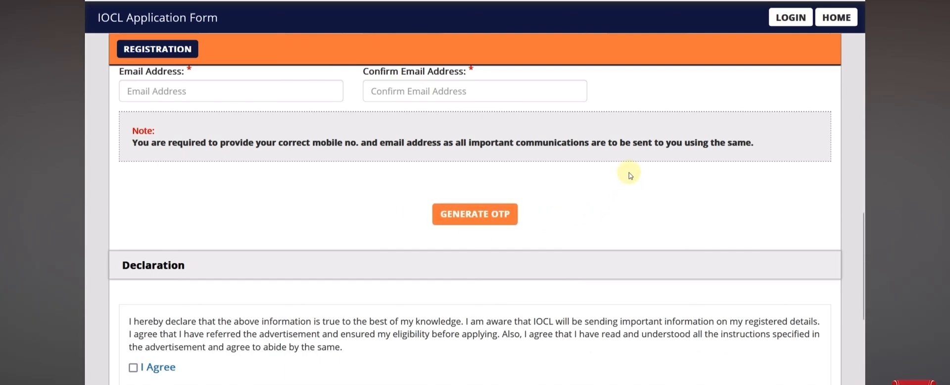
scroll(628, 174, "down", 3)
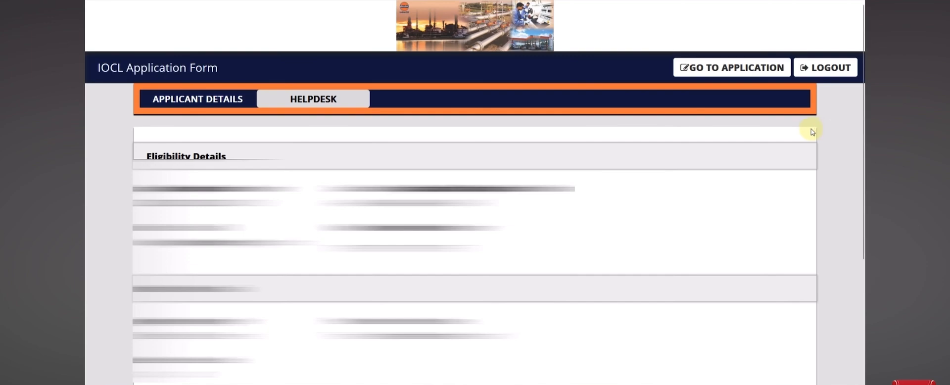
Go to the application from the dashboard and scroll to Eligibility Criteria
left_click(732, 74)
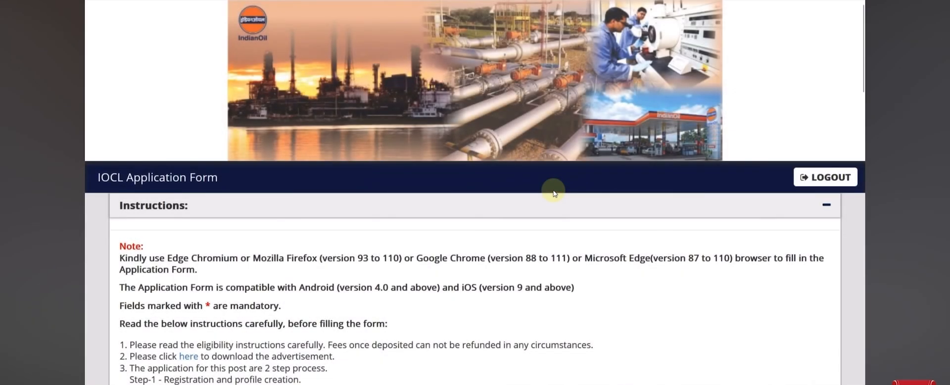
scroll(553, 193, "down", 3)
scroll(554, 193, "down", 2)
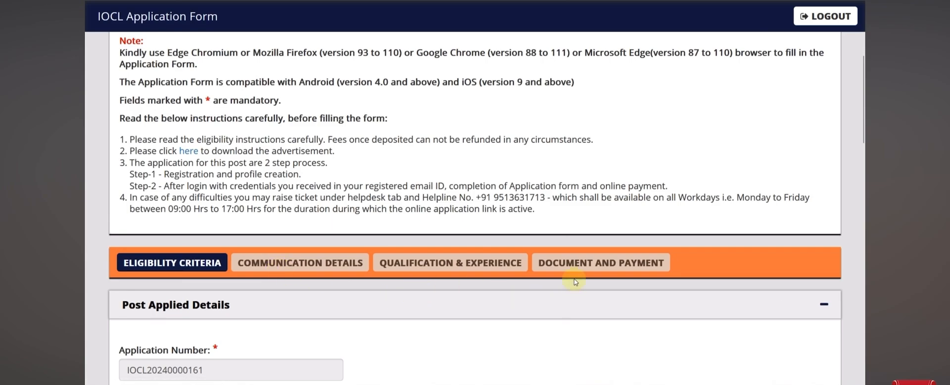
scroll(573, 282, "down", 5)
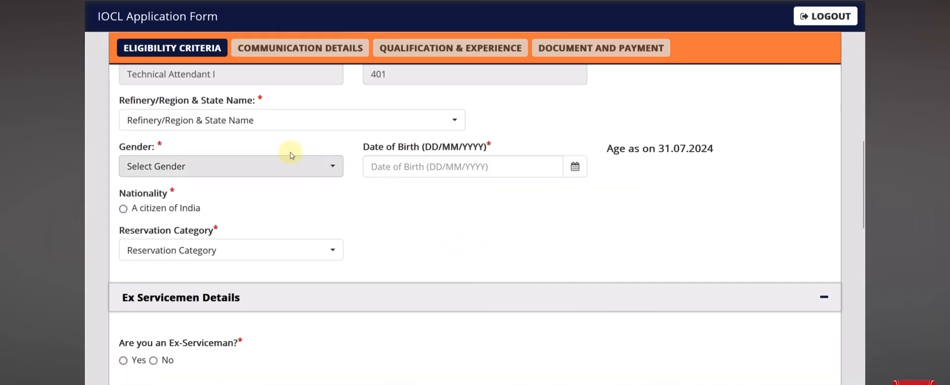
Choose WRPL-Rajasthan as the refinery region and Male as gender
left_click(228, 124)
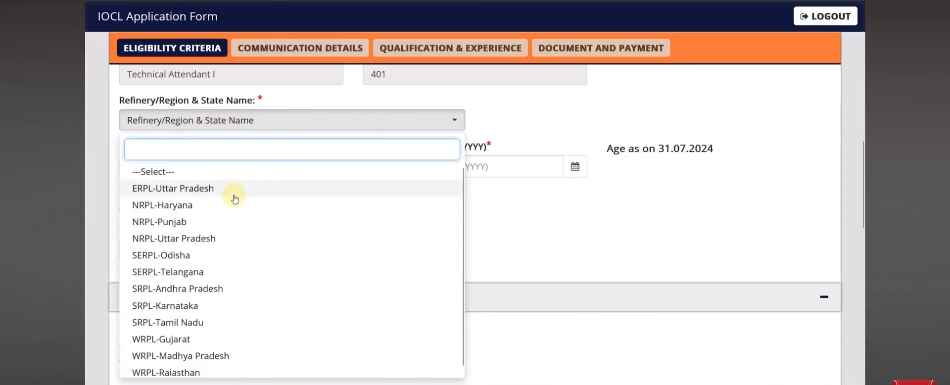
left_click(214, 368)
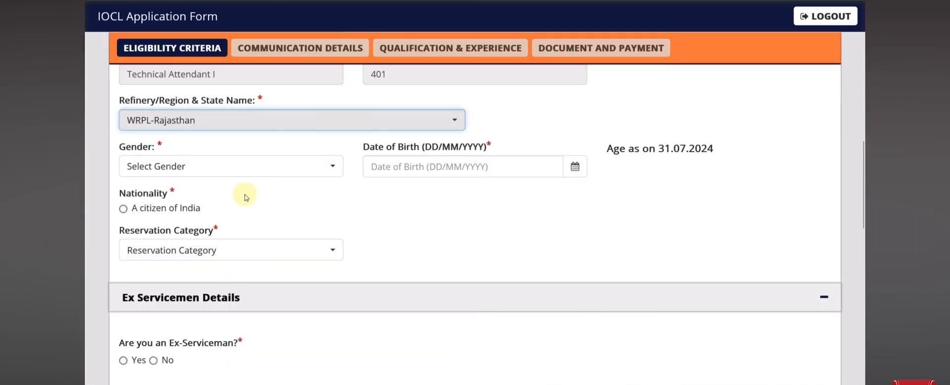
left_click(251, 166)
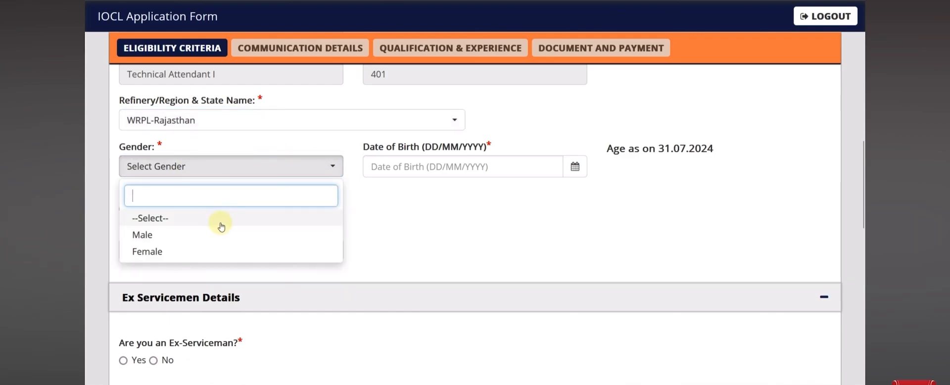
left_click(217, 234)
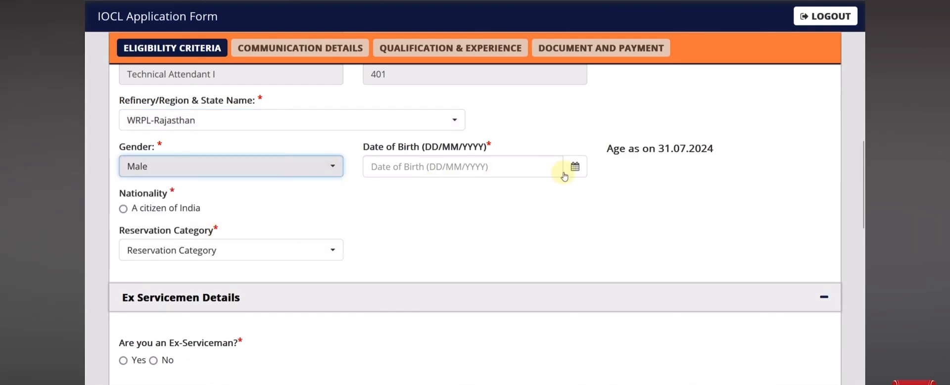
left_click(517, 167)
left_click(575, 169)
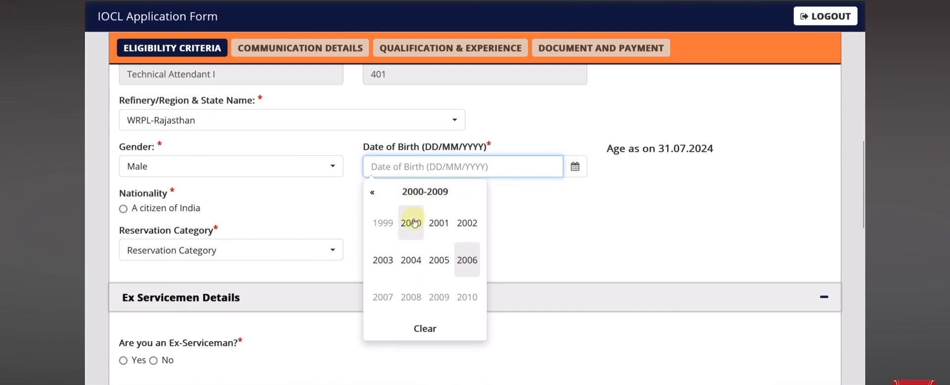
left_click(411, 223)
left_click(468, 255)
left_click(449, 250)
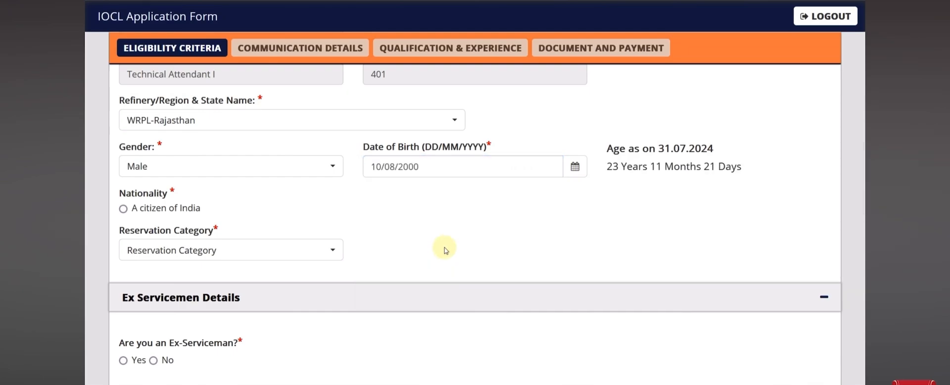
Mark nationality as a citizen of India and set reservation category to SC
left_click(124, 209)
left_click(229, 249)
left_click(152, 173)
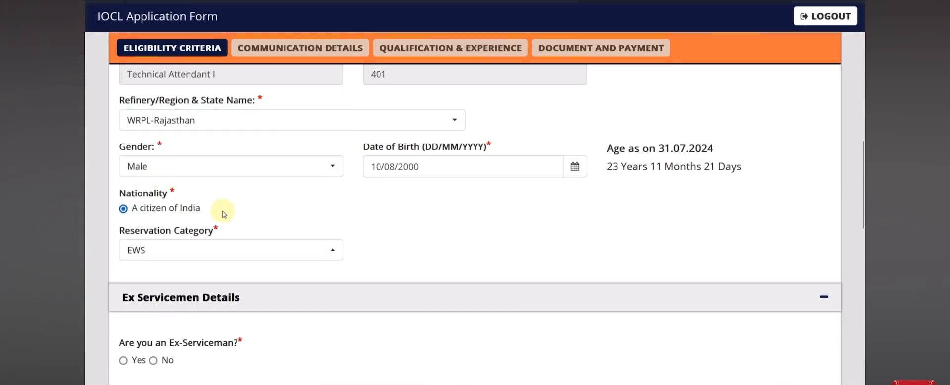
left_click(220, 249)
left_click(158, 193)
left_click(201, 252)
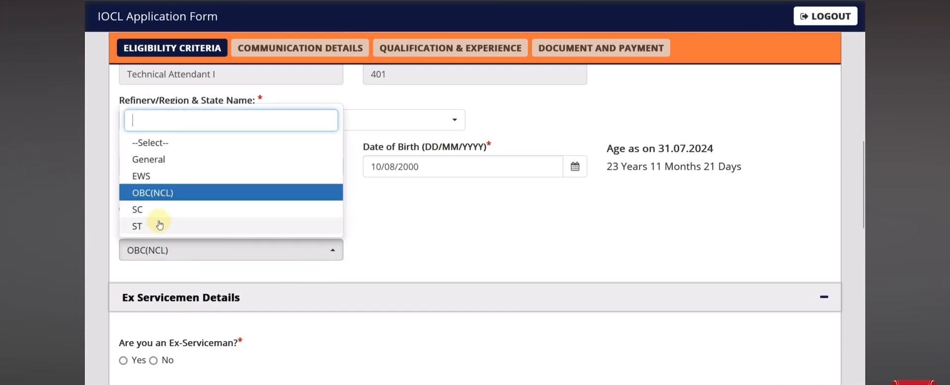
left_click(153, 210)
left_click(173, 251)
left_click(446, 192)
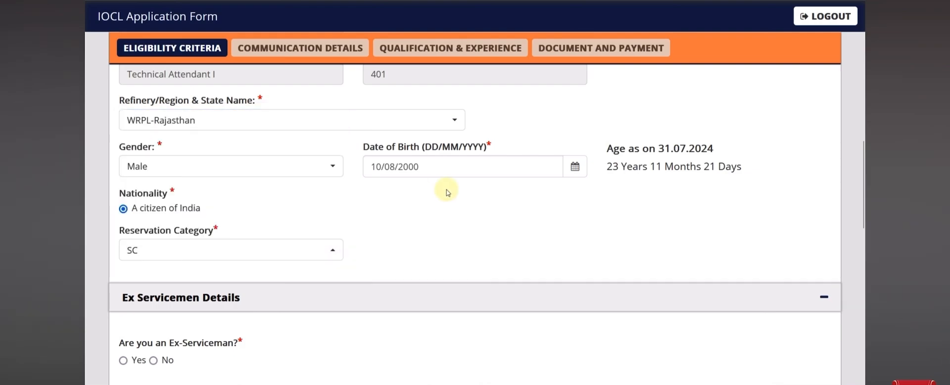
scroll(446, 192, "down", 5)
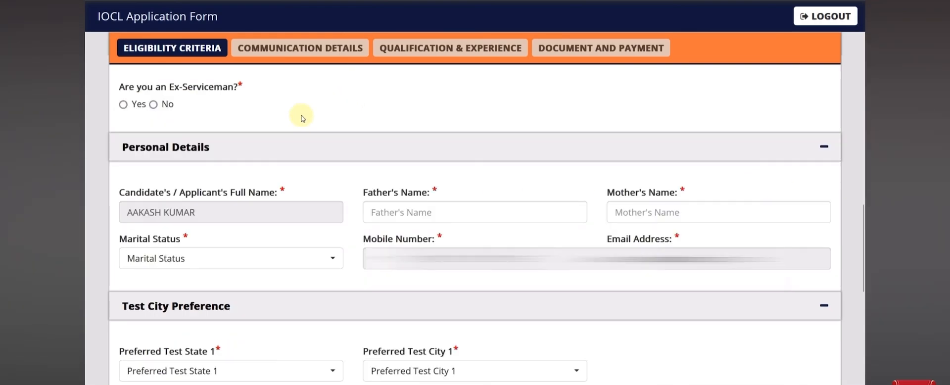
Answer No for Ex-Serviceman and choose Unmarried as marital status
left_click(154, 105)
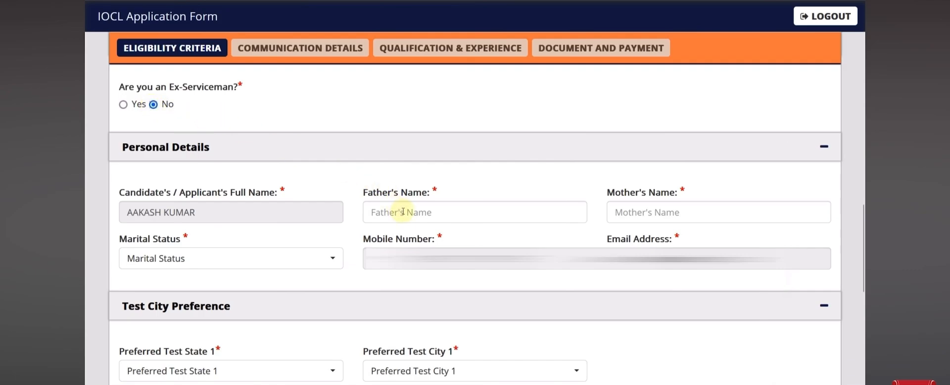
left_click(219, 263)
left_click(133, 185)
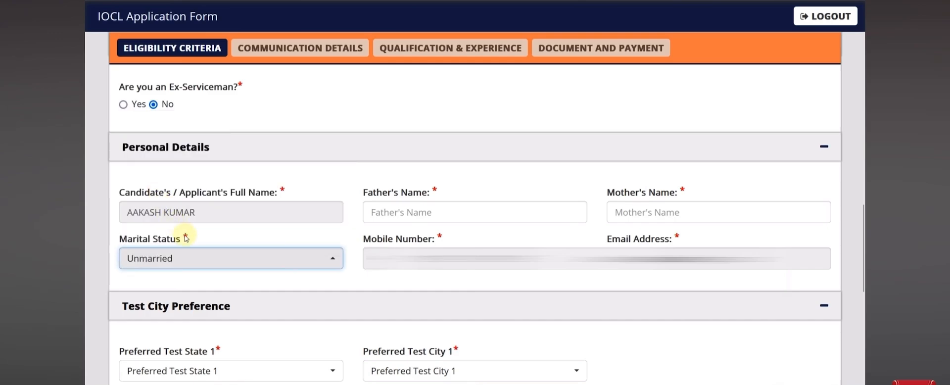
scroll(258, 285, "down", 5)
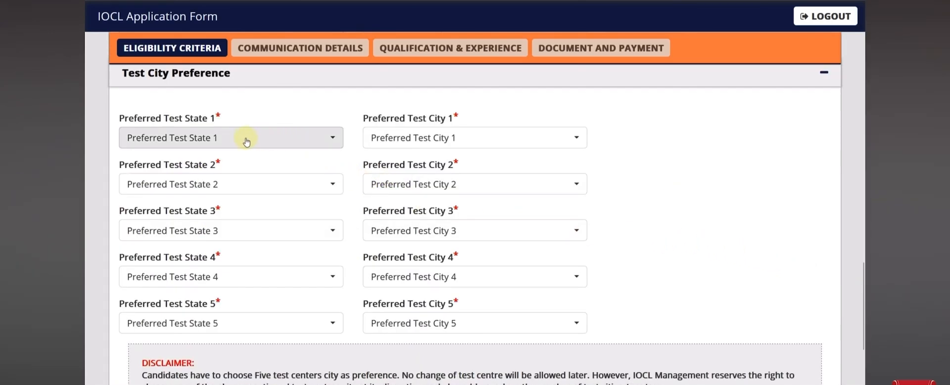
Set test preferences 1 and 2: Rajasthan–Jaipur and Uttar Pradesh–Agra
left_click(221, 139)
scroll(207, 247, "down", 3)
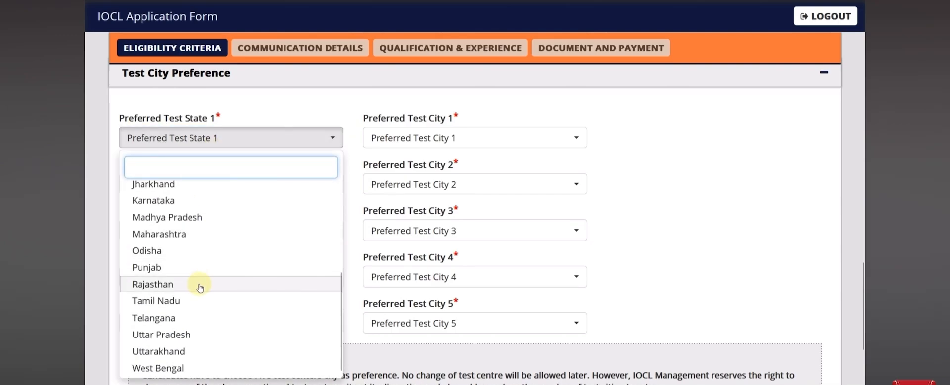
left_click(200, 285)
left_click(385, 139)
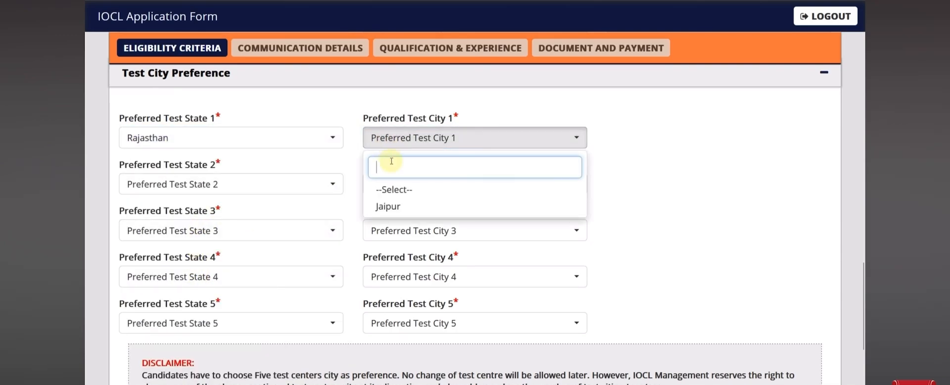
left_click(395, 206)
left_click(248, 184)
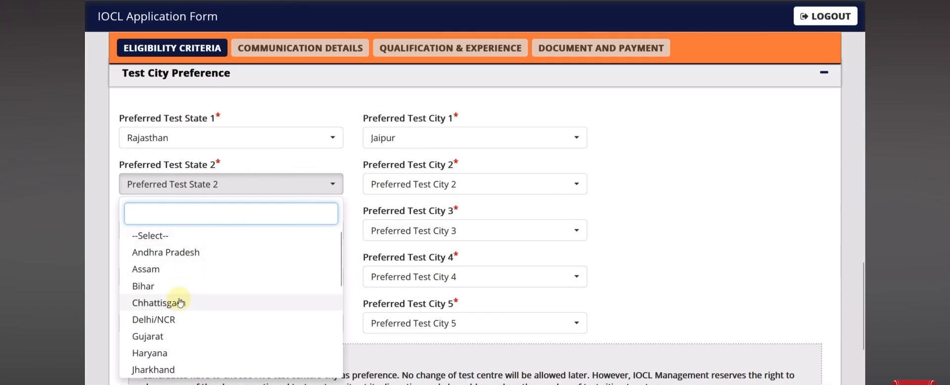
scroll(180, 307, "down", 3)
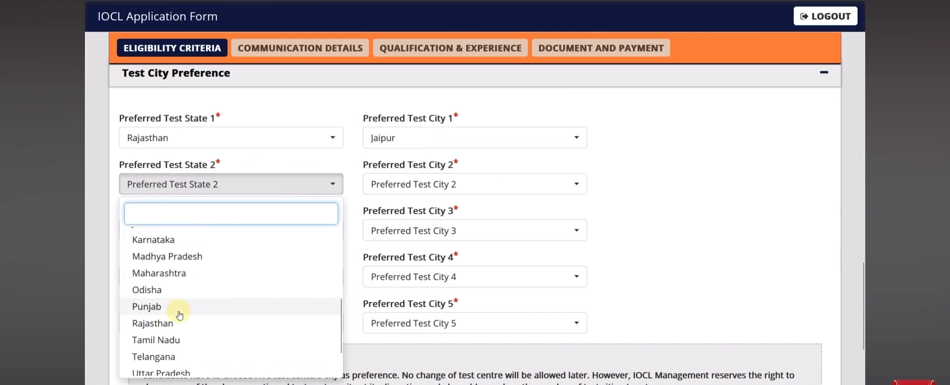
scroll(180, 314, "down", 1)
left_click(180, 332)
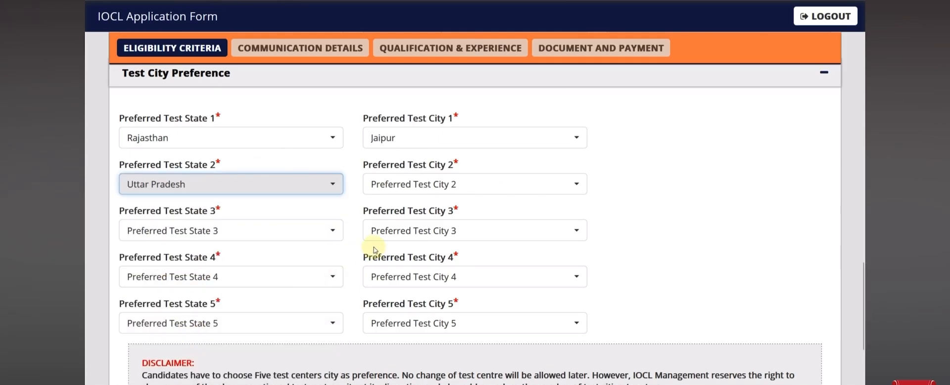
left_click(389, 188)
left_click(388, 249)
Set test preferences 3–5: Delhi/NCR, Bihar–Patna and Uttar Pradesh–Lucknow
left_click(184, 239)
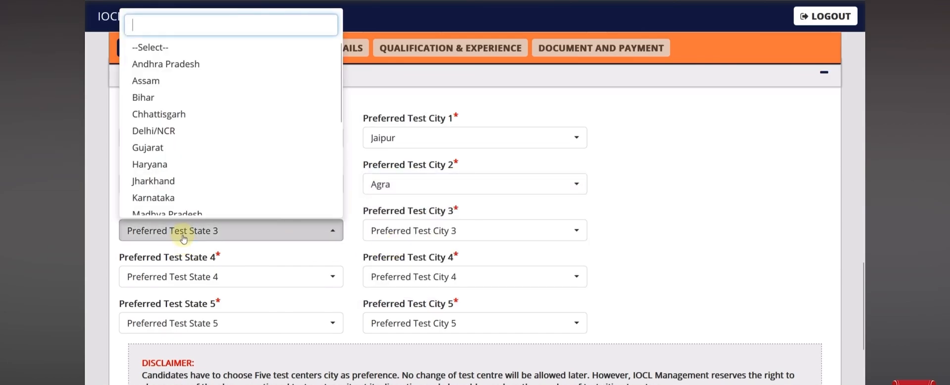
left_click(183, 132)
left_click(371, 230)
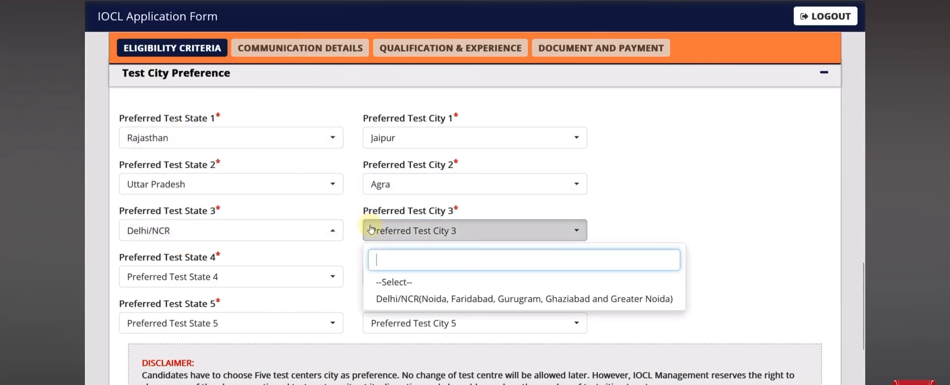
left_click(388, 298)
left_click(242, 272)
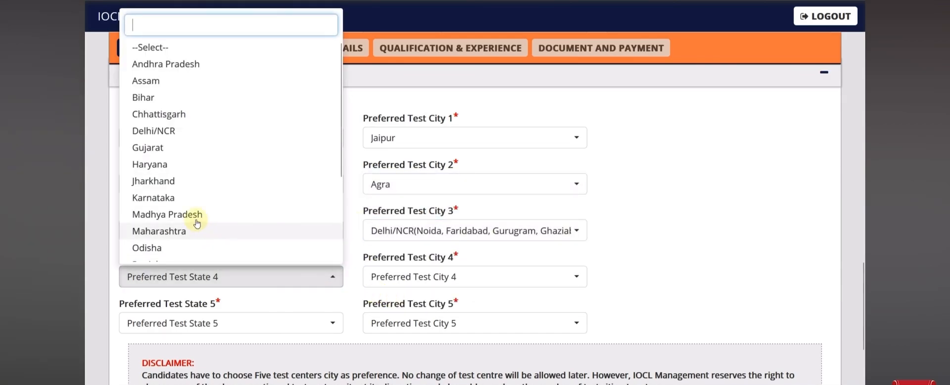
left_click(143, 98)
left_click(387, 280)
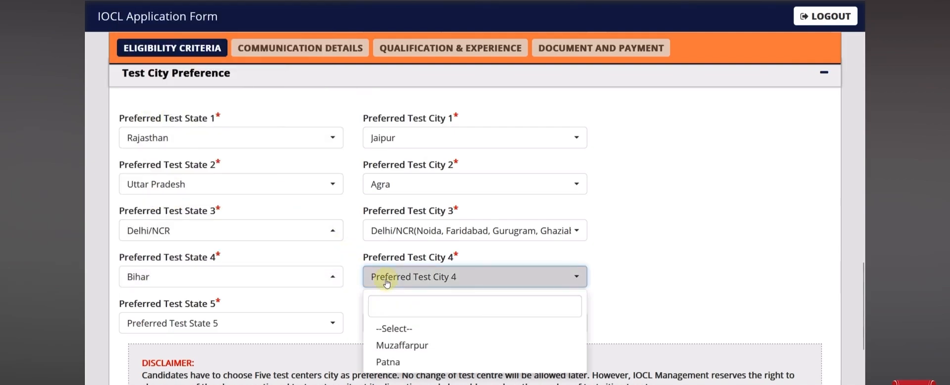
left_click(391, 362)
left_click(203, 322)
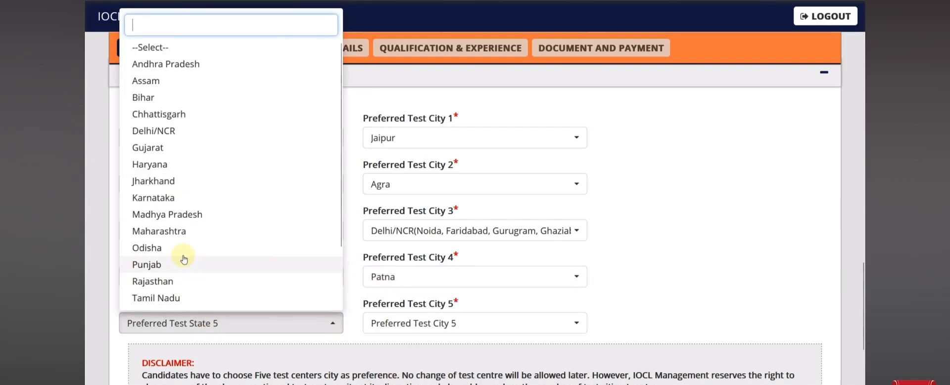
scroll(175, 208, "down", 1)
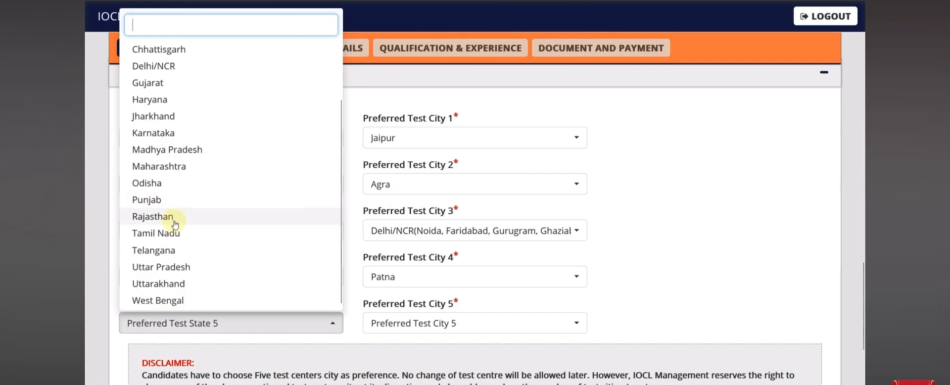
left_click(168, 267)
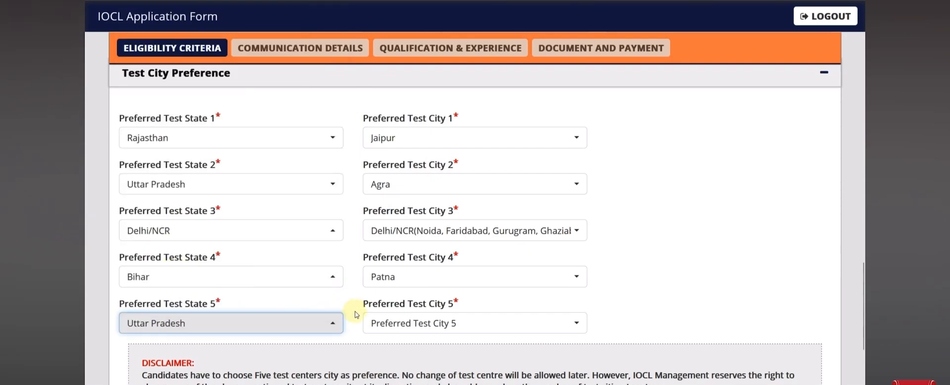
left_click(378, 322)
left_click(391, 287)
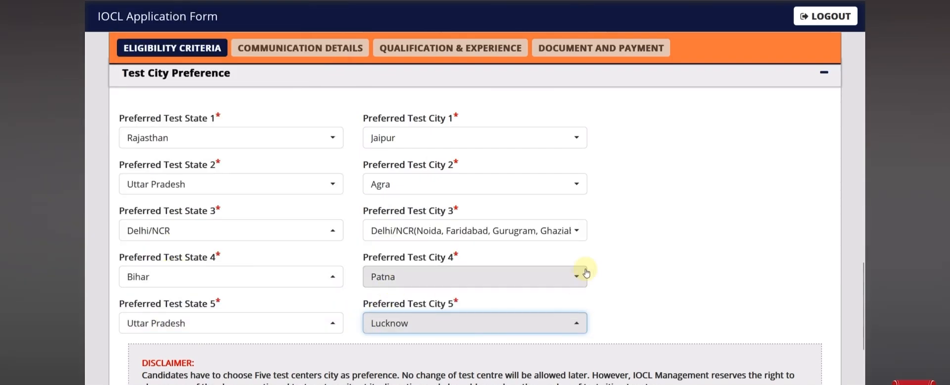
scroll(583, 269, "down", 3)
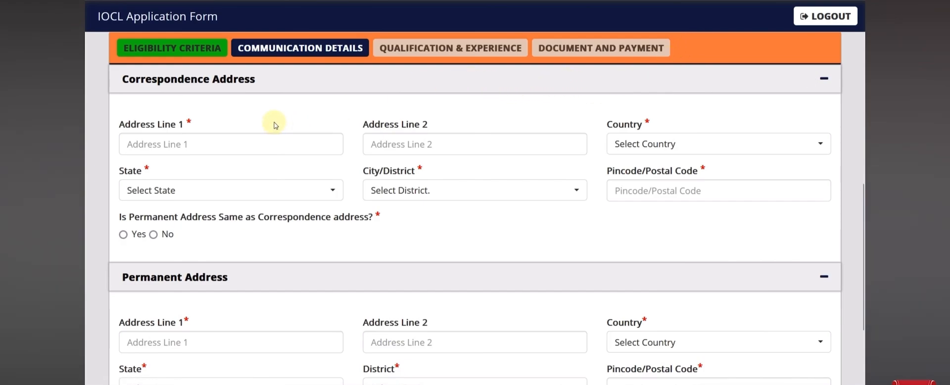
Enter the correspondence address line, country India, state Rajasthan, district Alwar and its pincode
left_click(227, 149)
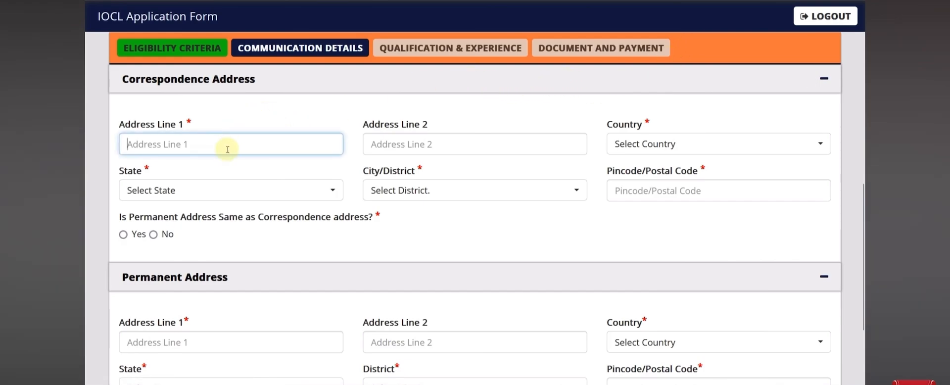
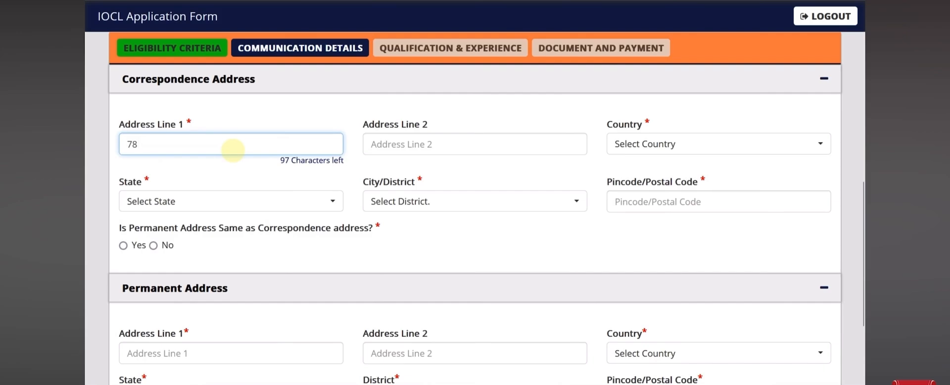
left_click(678, 149)
left_click(653, 213)
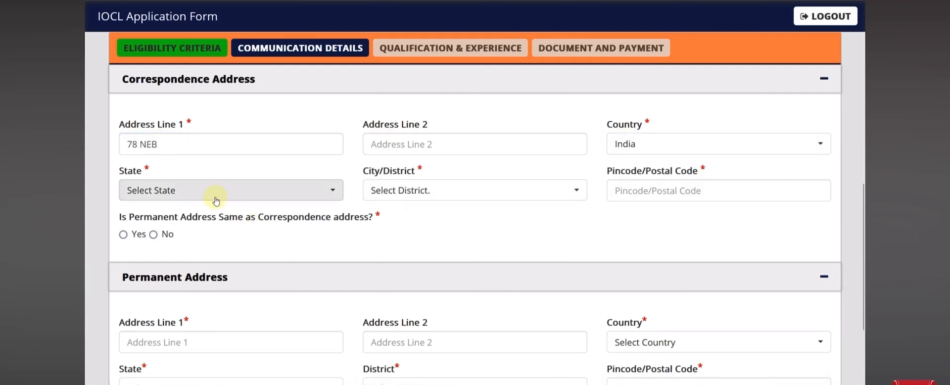
left_click(233, 190)
scroll(201, 305, "down", 6)
left_click(201, 305)
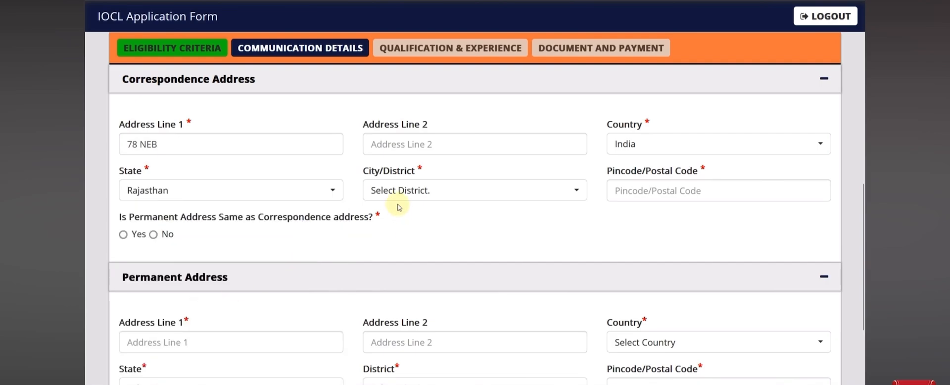
left_click(396, 195)
left_click(396, 260)
left_click(630, 192)
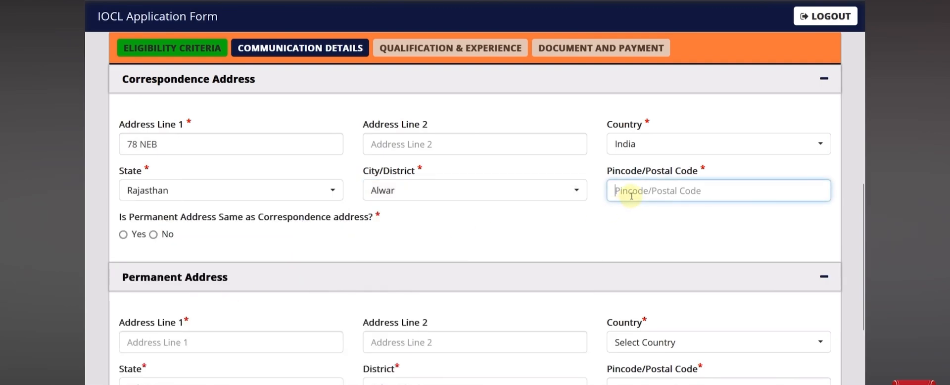
type("6")
key("BackSpace")
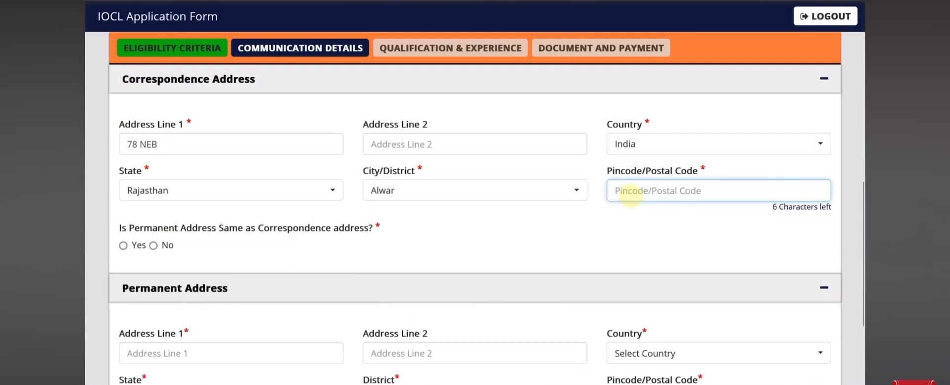
type("301001")
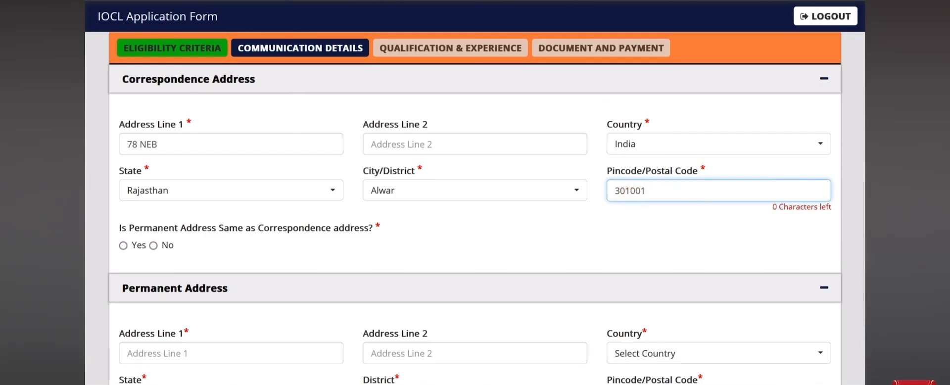
left_click(426, 248)
Reuse the correspondence address as permanent address and save the communication details
scroll(394, 255, "down", 3)
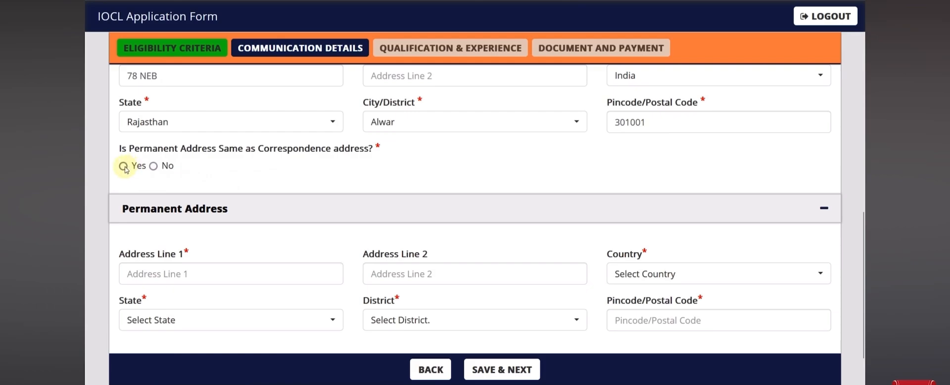
left_click(154, 168)
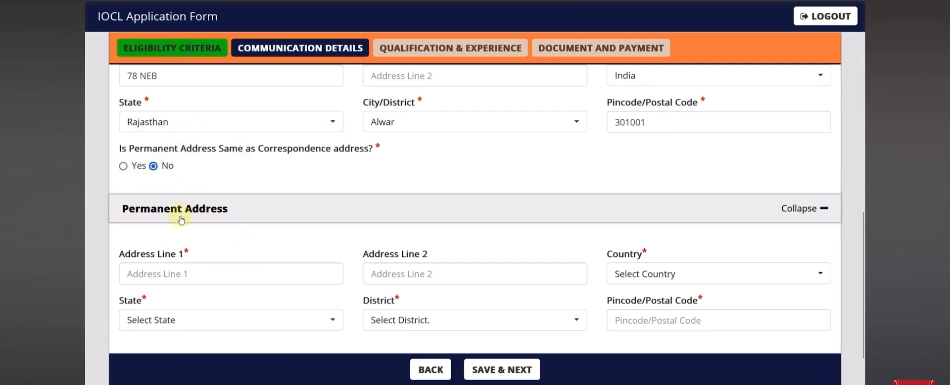
left_click(123, 168)
scroll(418, 238, "down", 1)
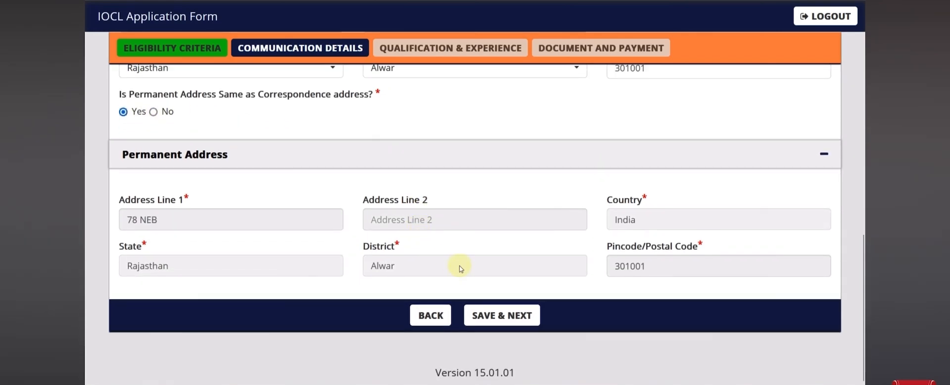
left_click(510, 321)
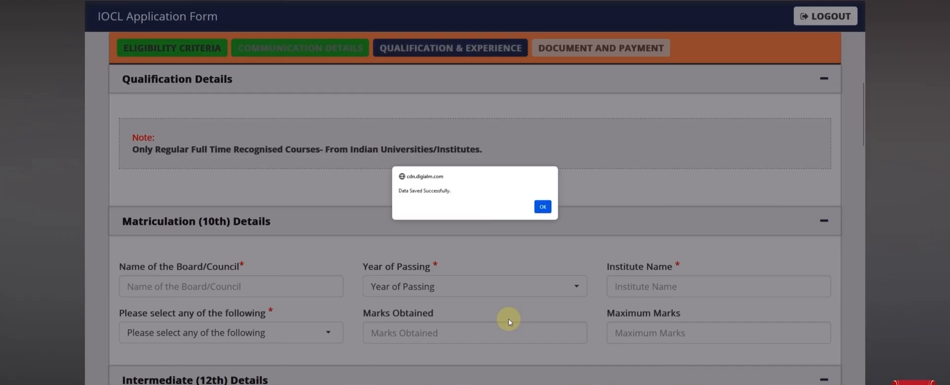
Enter 10th board BSER, passing year 2018 and institute RKS SCHOOL
left_click(548, 206)
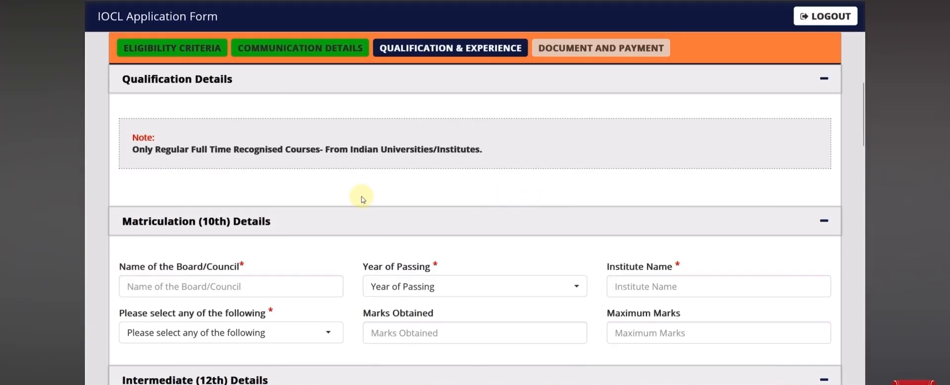
scroll(361, 197, "down", 3)
left_click(232, 150)
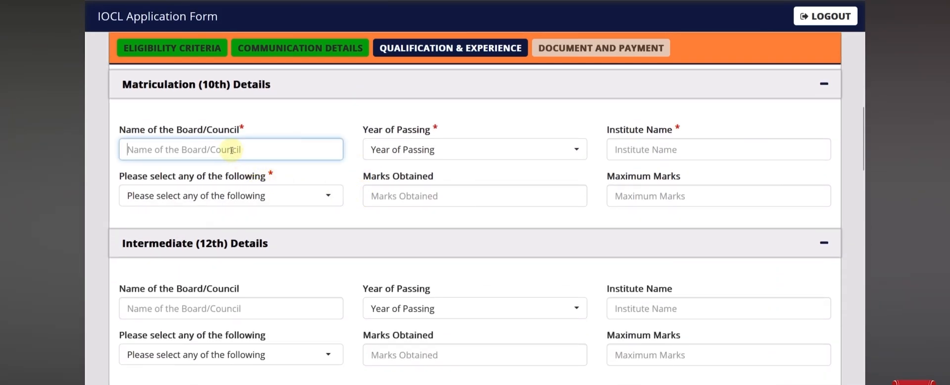
type("BSER")
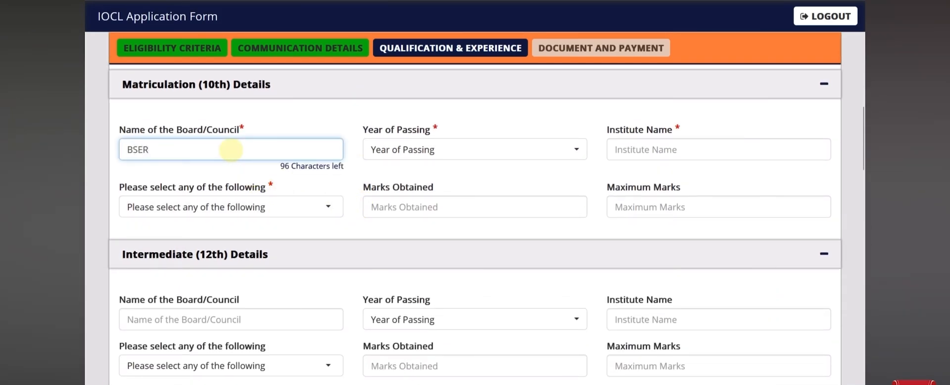
left_click(450, 149)
scroll(439, 239, "down", 3)
scroll(438, 242, "up", 1)
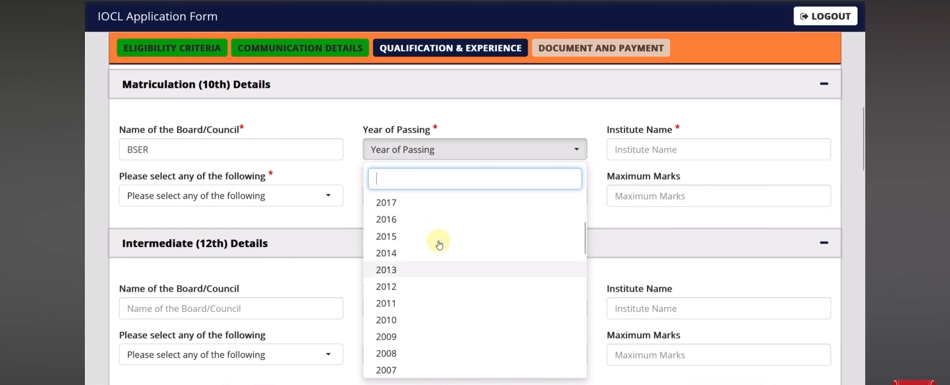
scroll(438, 242, "up", 3)
left_click(424, 298)
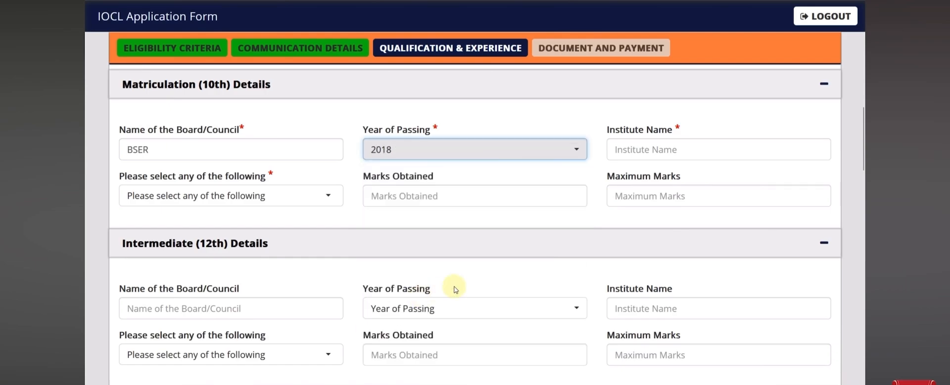
left_click(636, 150)
type("RKS SCHOOL")
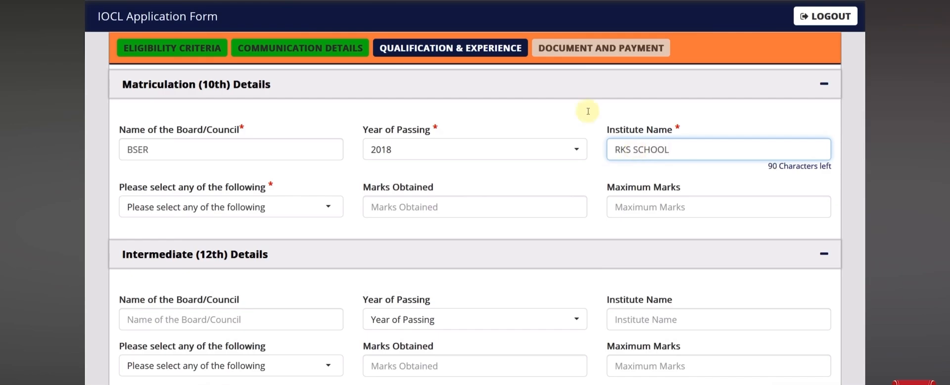
left_click(294, 205)
Choose Percentage and enter 480 of 600 marks, giving 80.00 percent
left_click(262, 195)
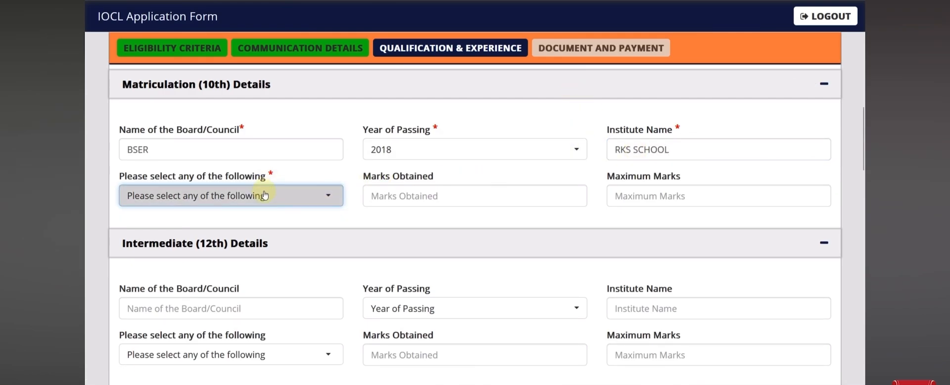
left_click(173, 266)
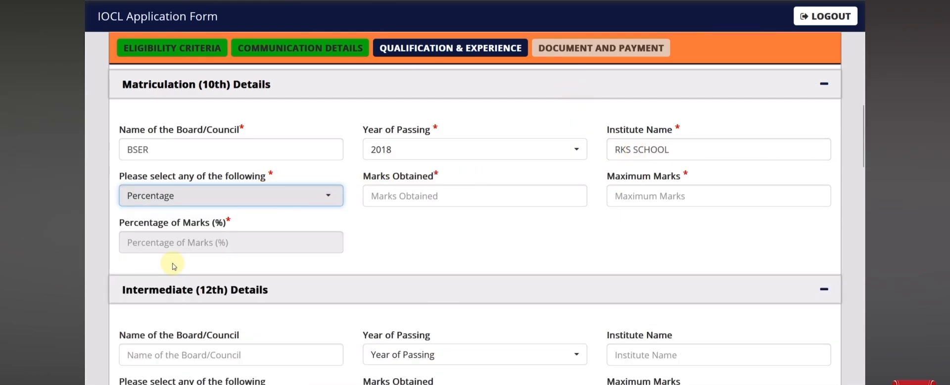
left_click(381, 199)
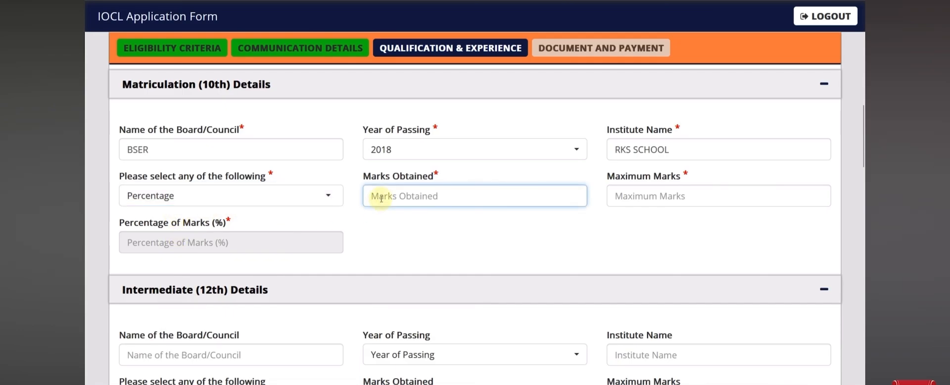
type("480")
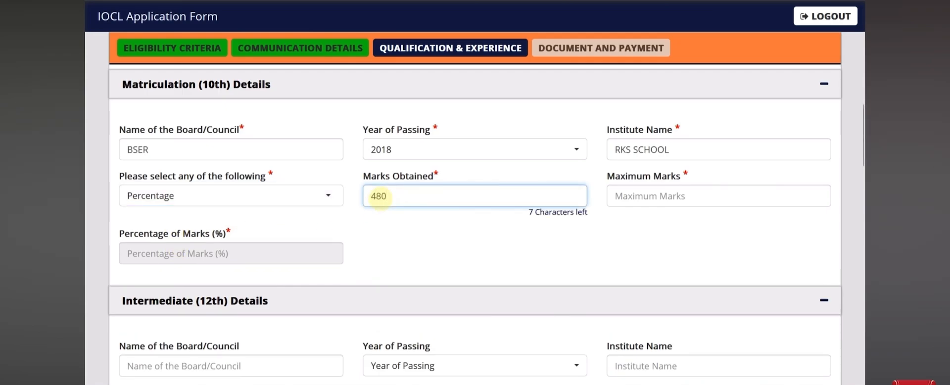
key("Tab")
type("6")
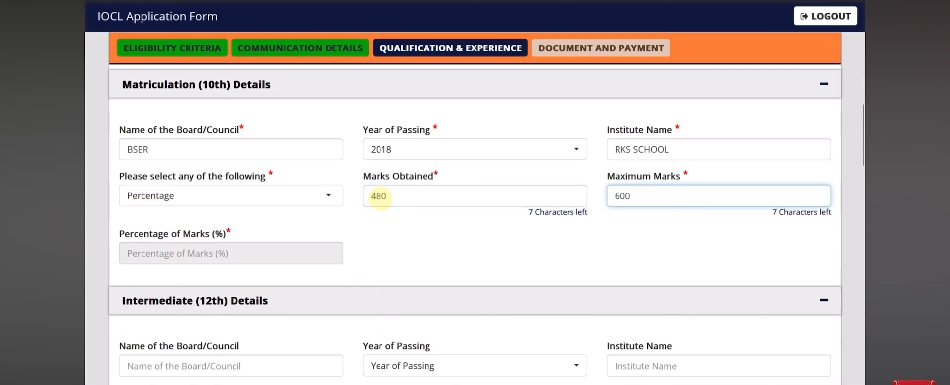
left_click(382, 245)
scroll(292, 243, "down", 4)
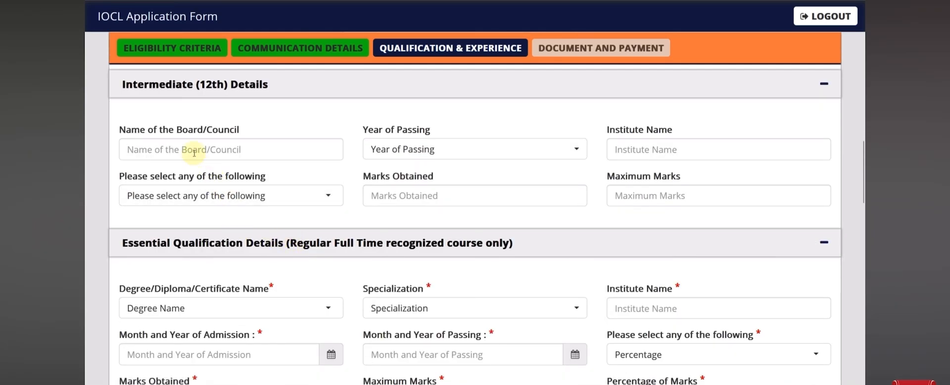
left_click(383, 150)
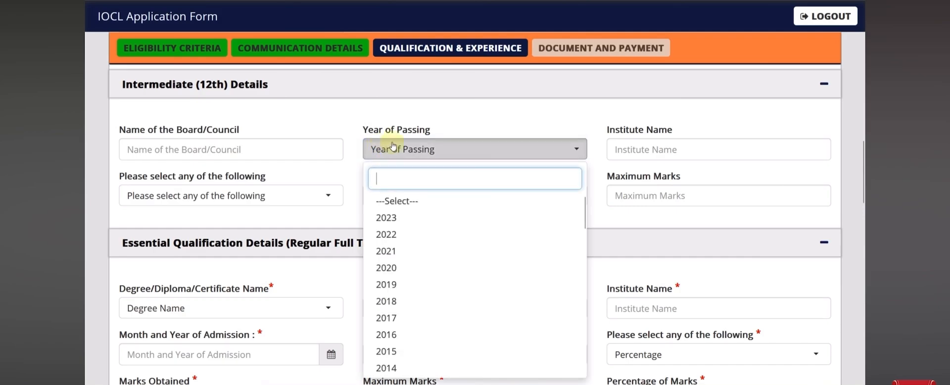
left_click(505, 128)
left_click(338, 193)
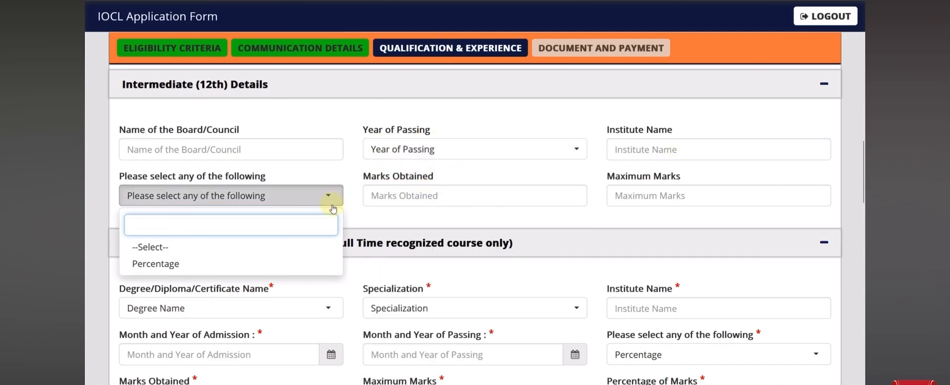
left_click(368, 212)
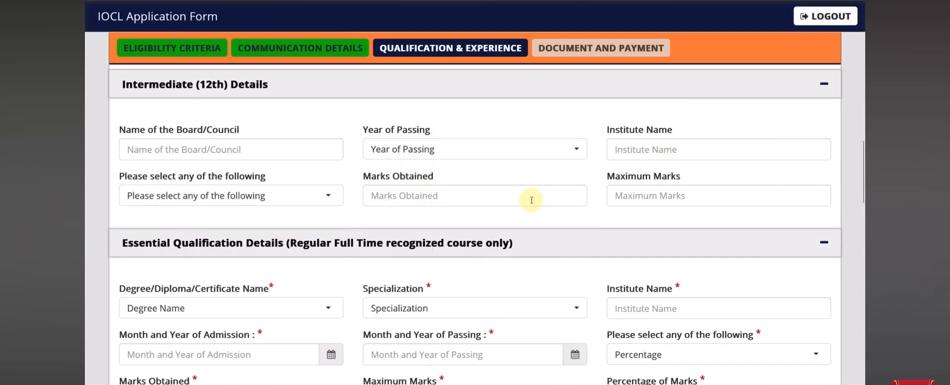
scroll(531, 200, "down", 3)
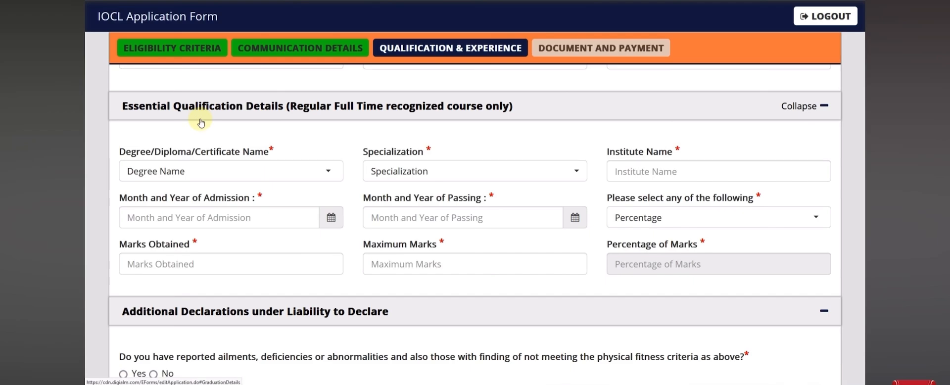
Set the qualification to ITI with specialization Fitter, institute MNIT
left_click(274, 170)
left_click(223, 240)
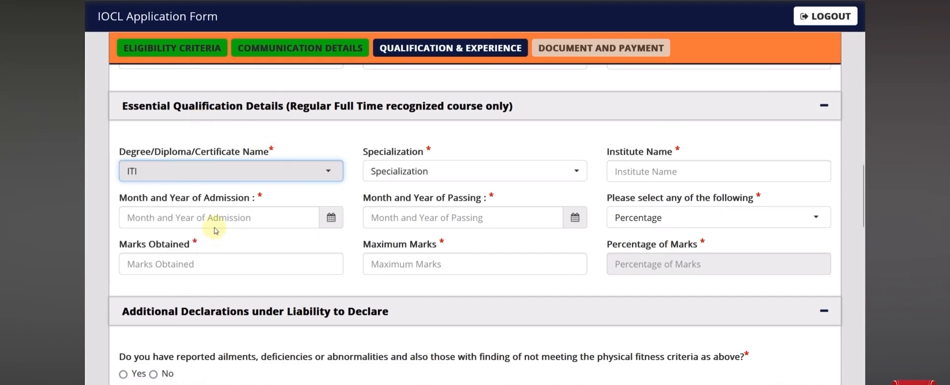
left_click(377, 181)
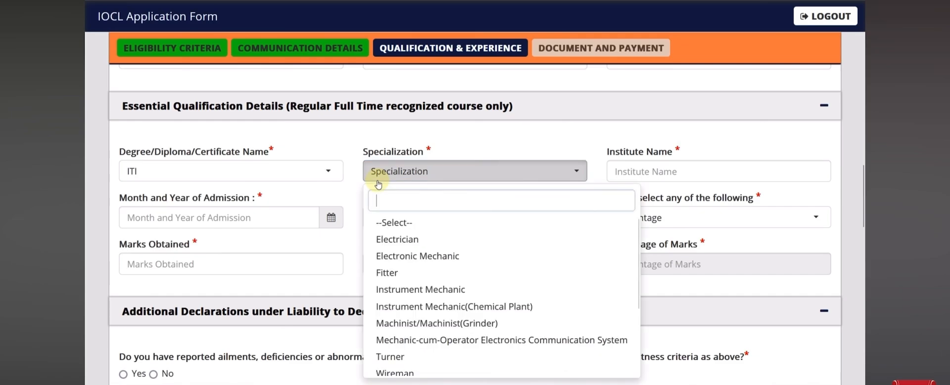
left_click(388, 272)
left_click(624, 178)
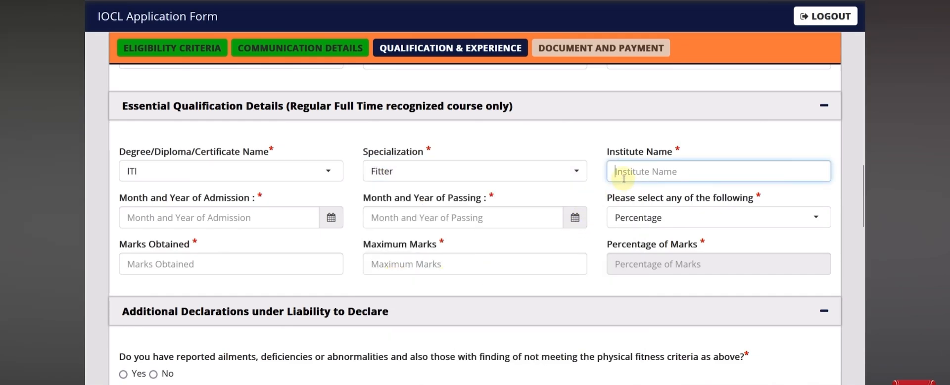
type("MNIT")
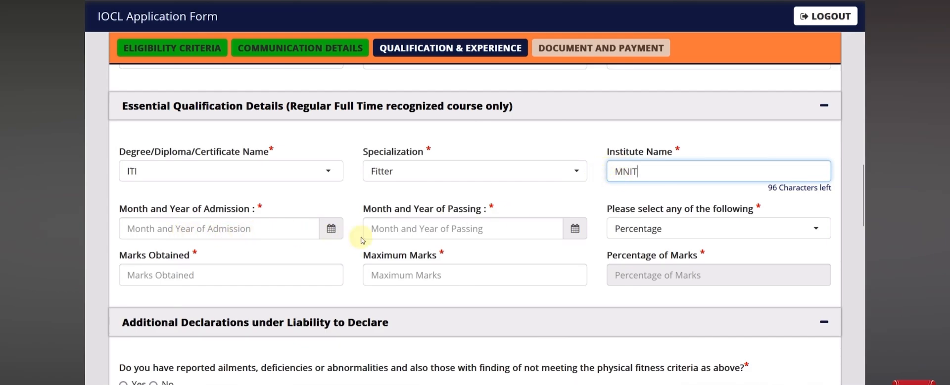
left_click(572, 239)
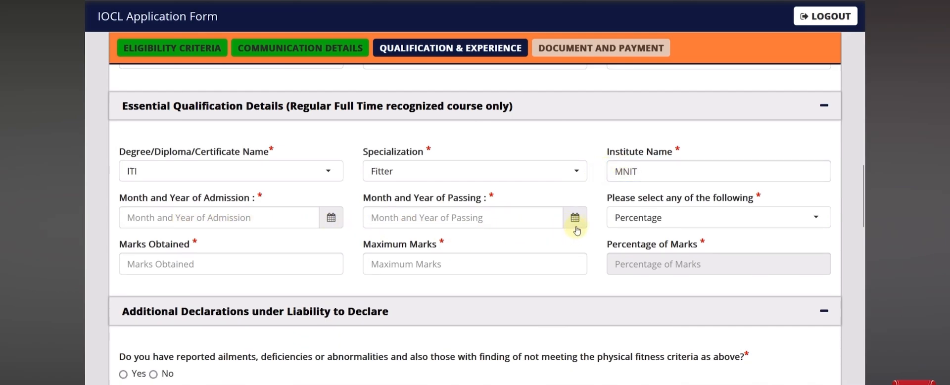
Set the passing month to November 2022 and admission month to September 2020
left_click(575, 226)
left_click(470, 72)
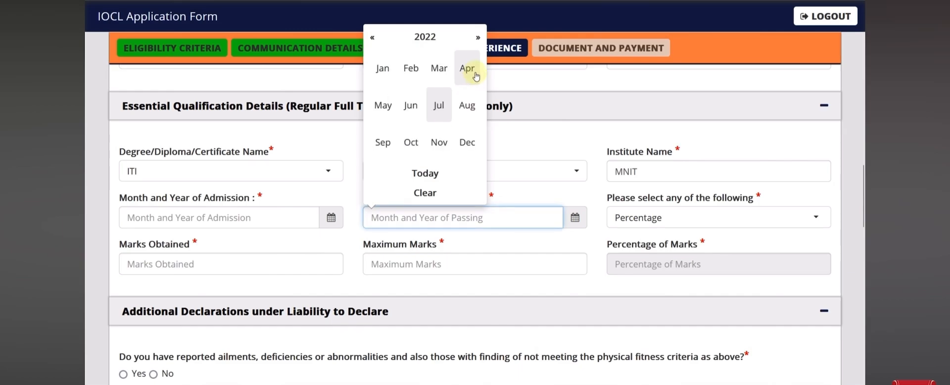
left_click(438, 142)
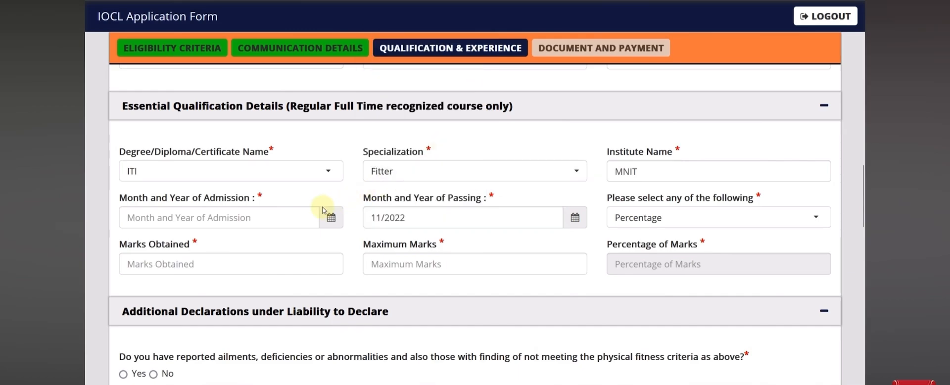
left_click(327, 220)
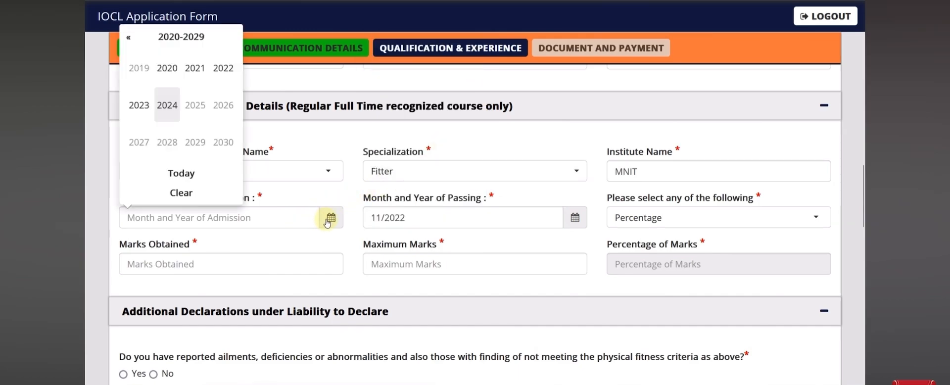
left_click(167, 68)
left_click(139, 142)
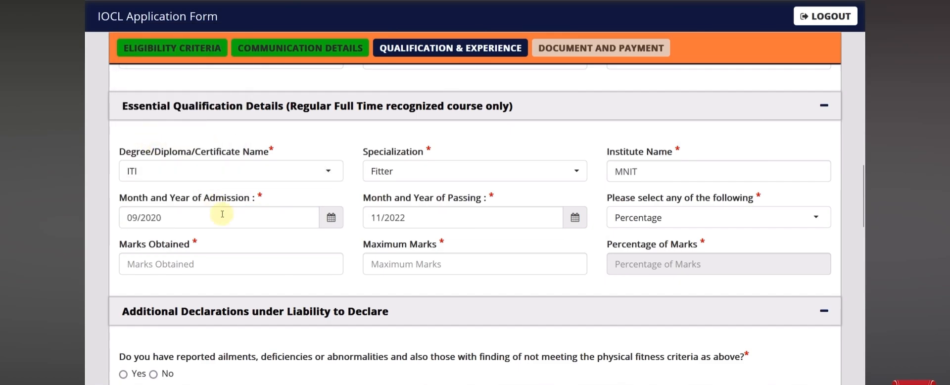
Keep Percentage as marks type and enter 741 out of 1000 marks
left_click(630, 219)
left_click(636, 285)
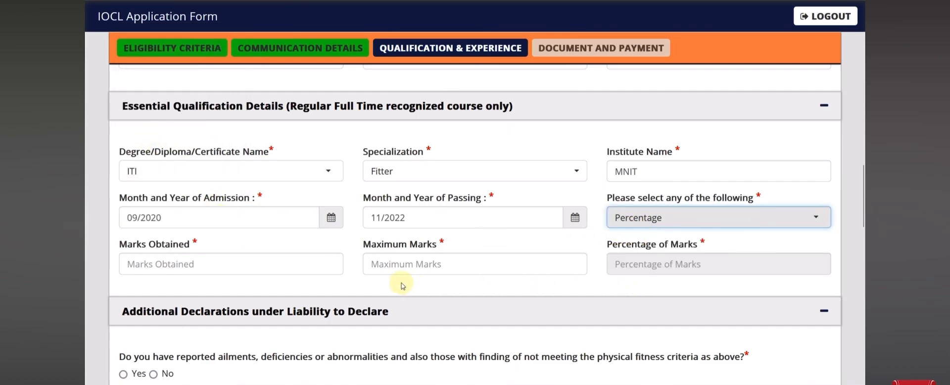
left_click(256, 271)
type("741")
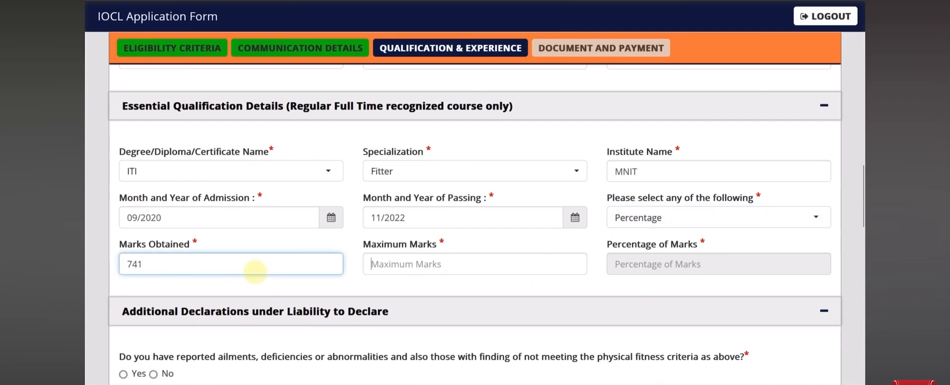
key("Tab")
type("10")
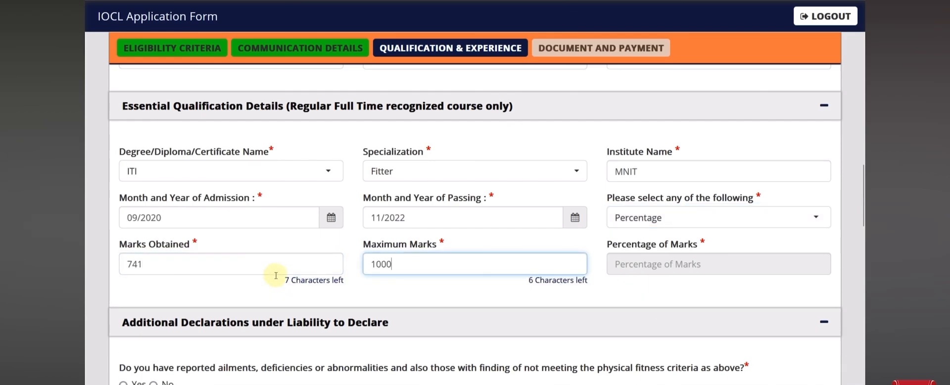
left_click(367, 299)
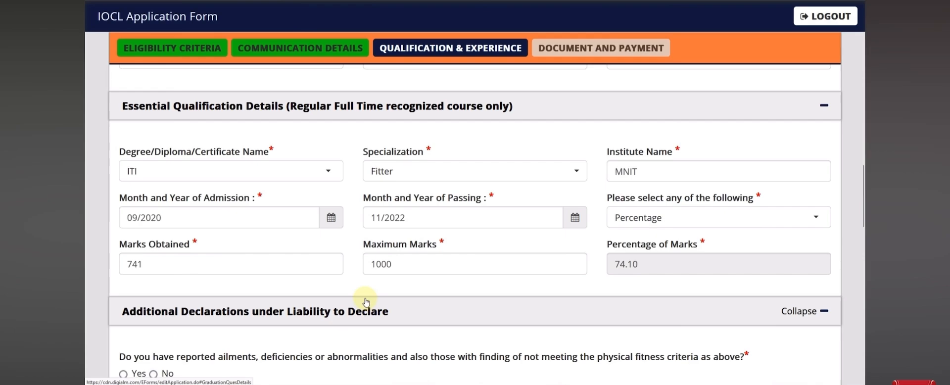
Answer No to the physical fitness and medical unfitness questions
scroll(255, 280, "down", 5)
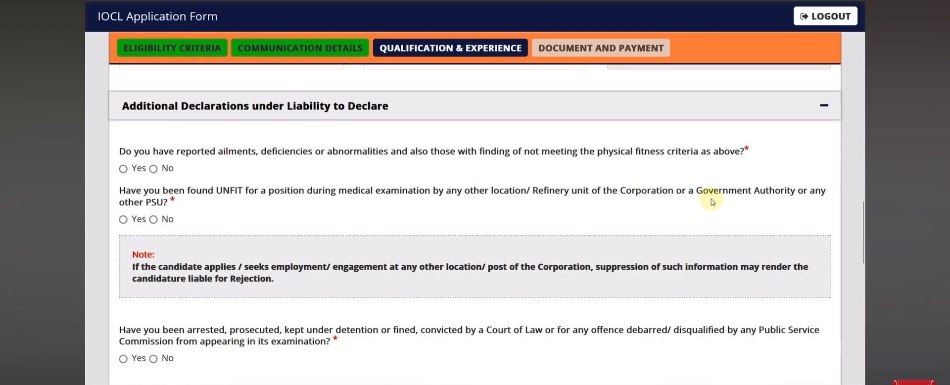
left_click(154, 168)
left_click(153, 219)
Answer Yes to the trade certificate and No to higher qualification, then save
scroll(393, 264, "down", 3)
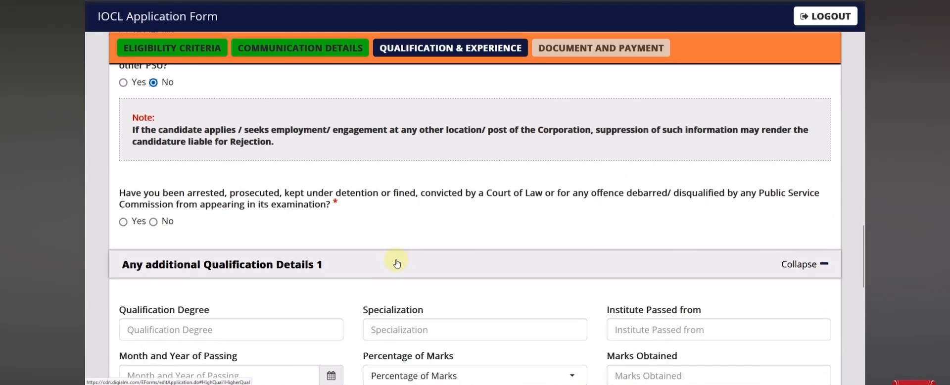
scroll(397, 262, "down", 1)
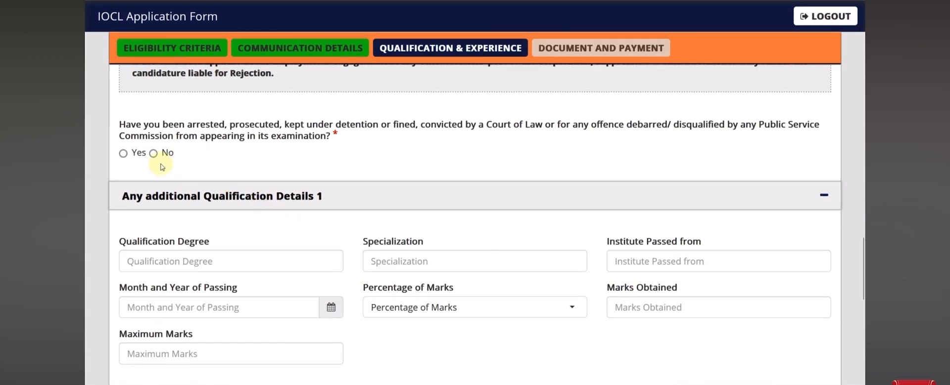
scroll(262, 179, "down", 1)
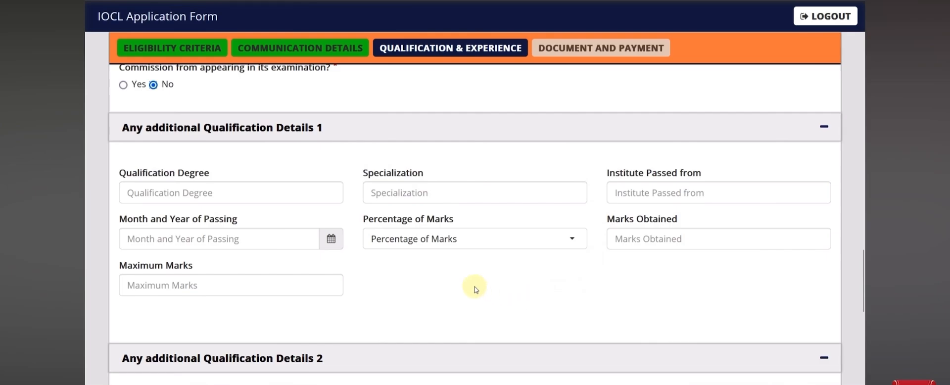
scroll(475, 289, "down", 3)
scroll(474, 288, "down", 3)
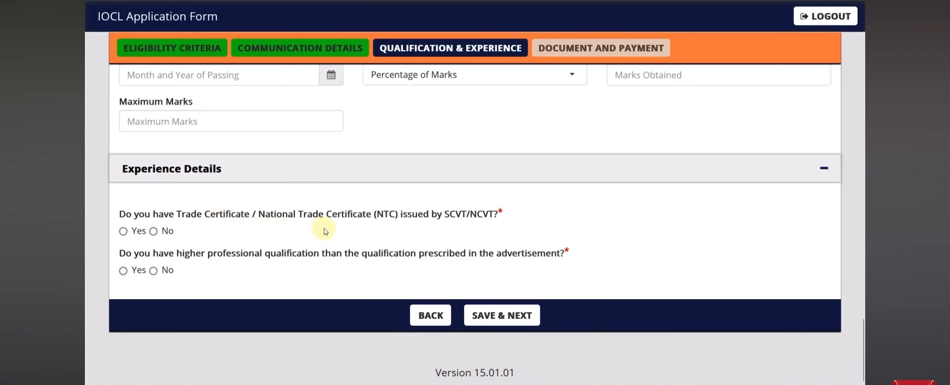
left_click(124, 231)
left_click(123, 270)
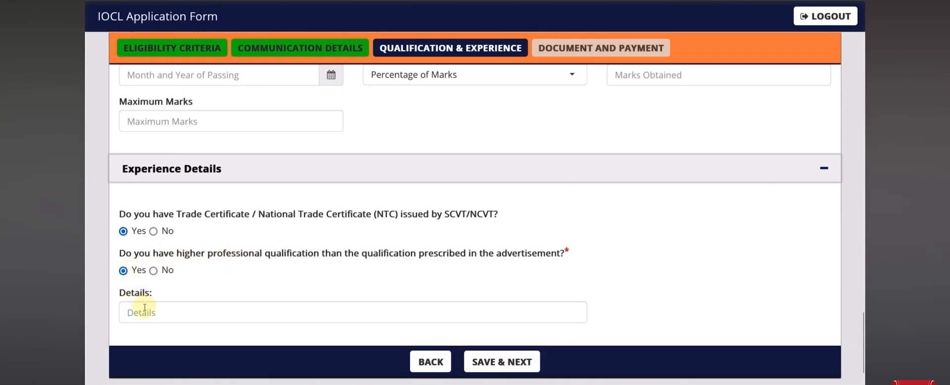
left_click(154, 270)
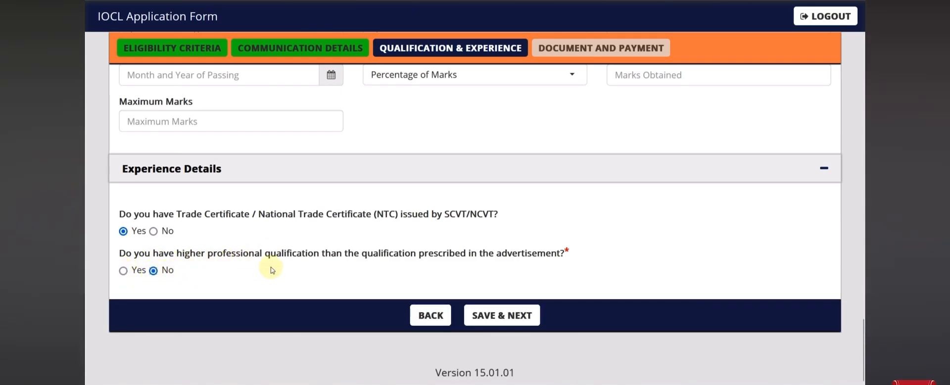
left_click(487, 318)
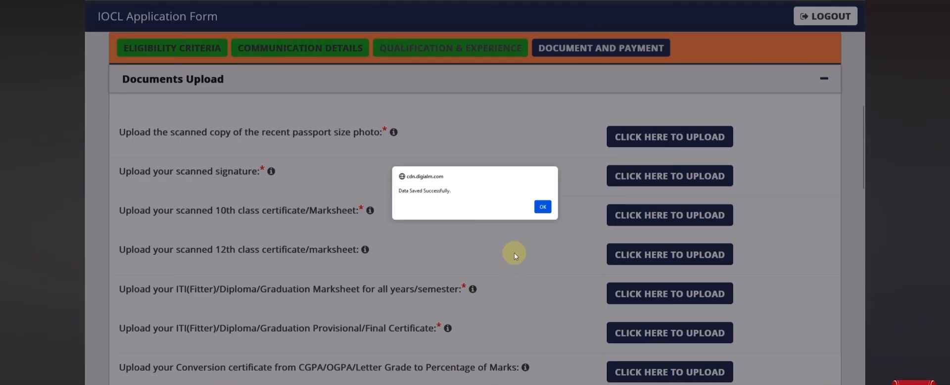
Dismiss Data Saved and review photo requirements: white background, 50–100 kb size
left_click(542, 207)
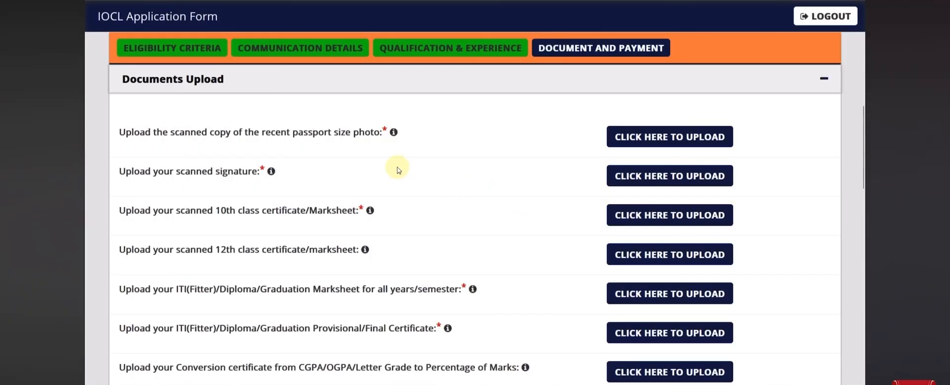
mouse_move(394, 135)
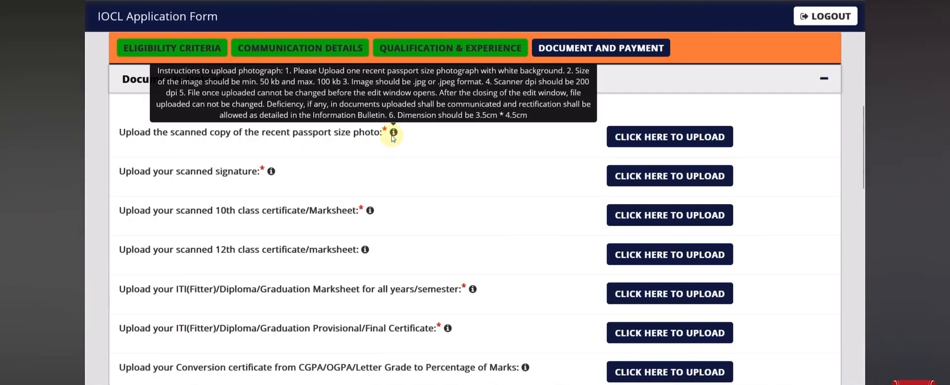
left_click(624, 140)
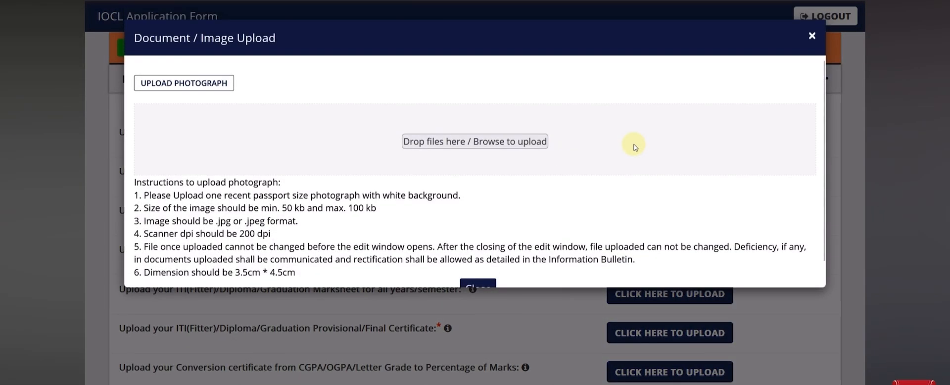
scroll(314, 191, "down", 1)
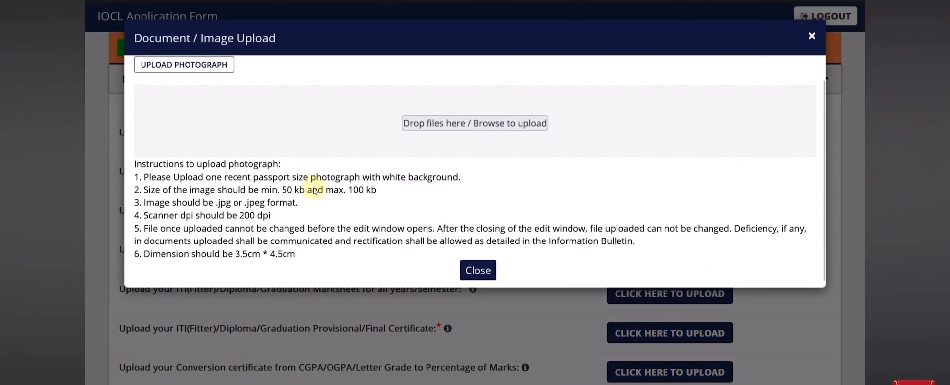
left_click_drag(256, 174, 432, 175)
left_click_drag(287, 187, 364, 186)
left_click(396, 189)
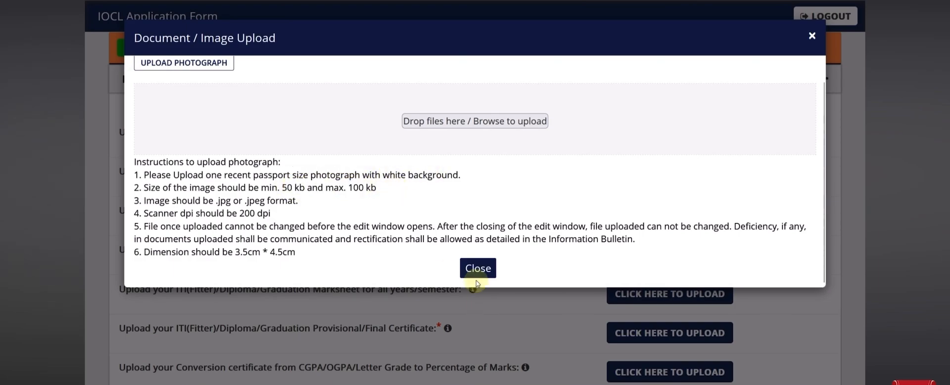
left_click(476, 275)
Review the document upload list, noting the provisional certificate requirement
mouse_move(272, 173)
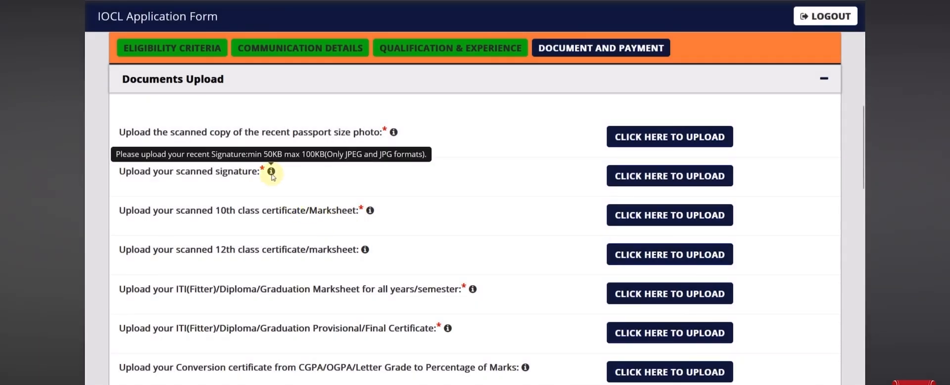
scroll(366, 173, "down", 2)
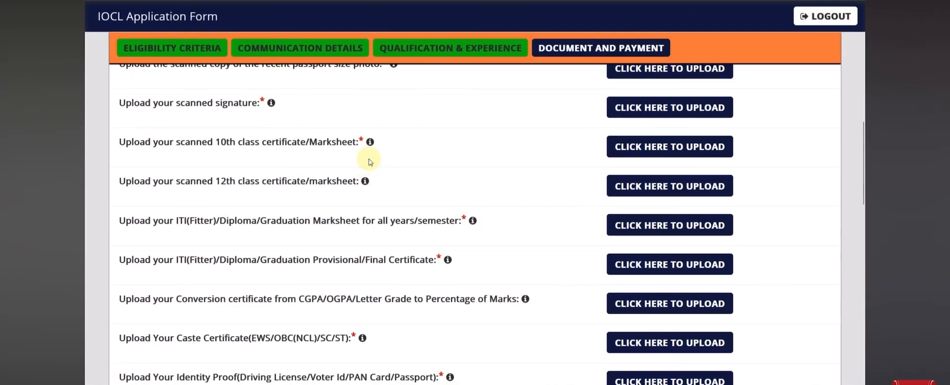
mouse_move(372, 145)
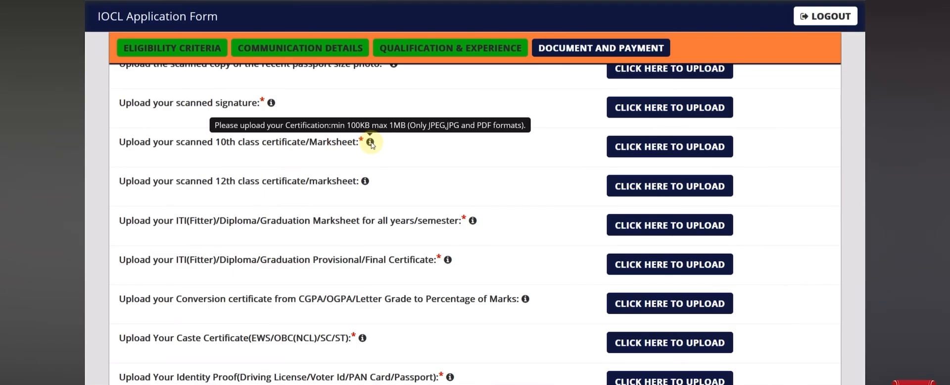
scroll(463, 182, "down", 2)
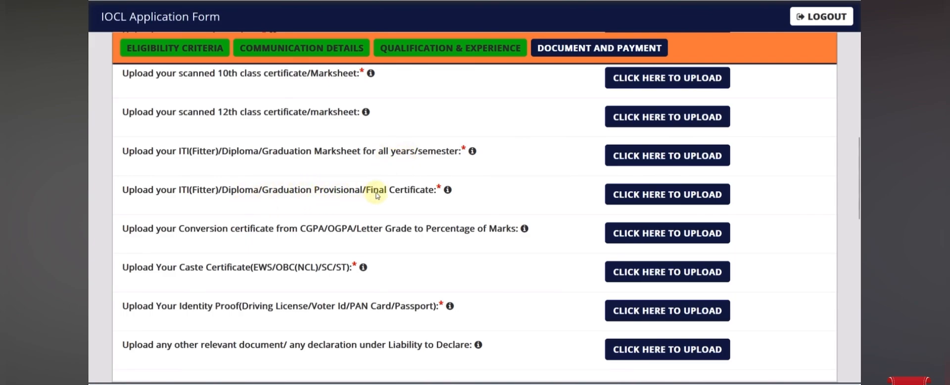
left_click_drag(375, 193, 424, 201)
left_click(423, 206)
Review the percentage-of-marks and caste certificate upload requirements
scroll(423, 206, "down", 1)
left_click_drag(307, 162, 319, 164)
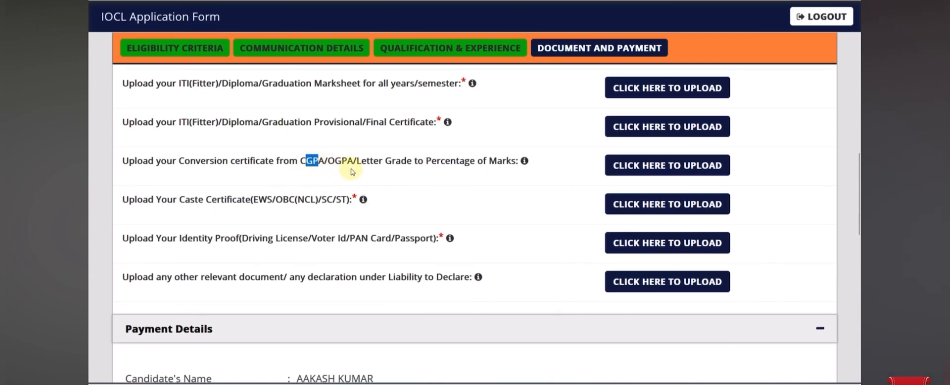
left_click_drag(425, 162, 503, 165)
left_click(469, 179)
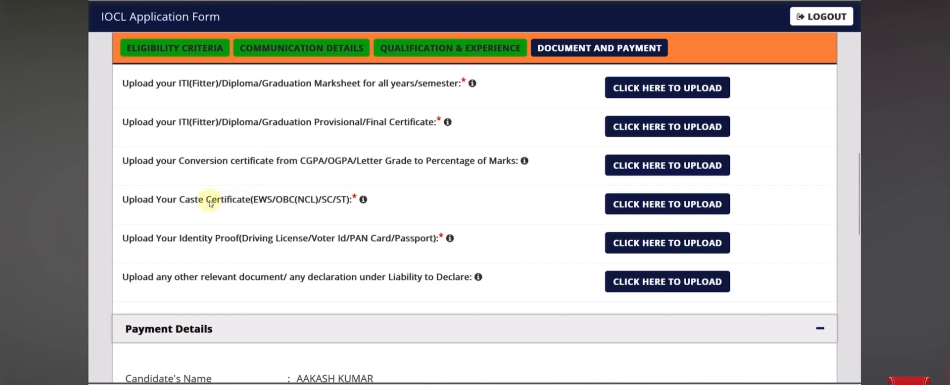
left_click_drag(198, 200, 245, 201)
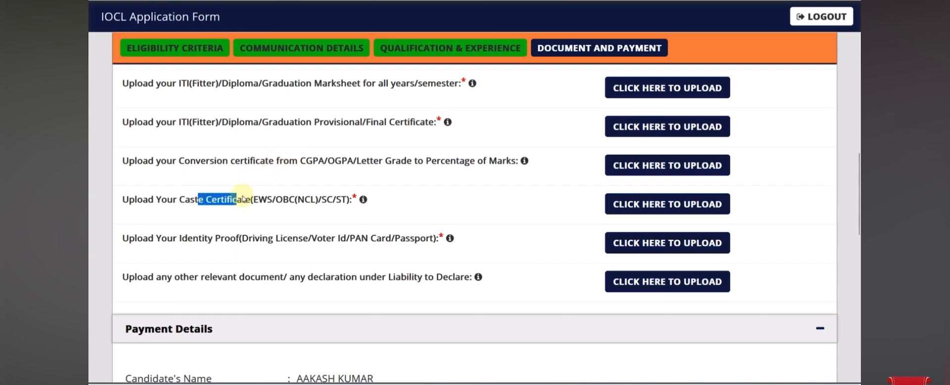
left_click(258, 216)
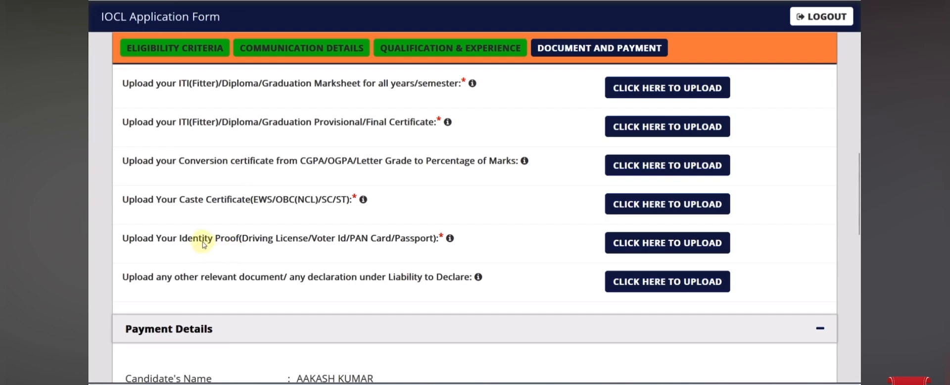
Check the identity proof requirement and scroll to the Rs 300 fee in Payment Details
left_click_drag(202, 242, 328, 257)
left_click(329, 257)
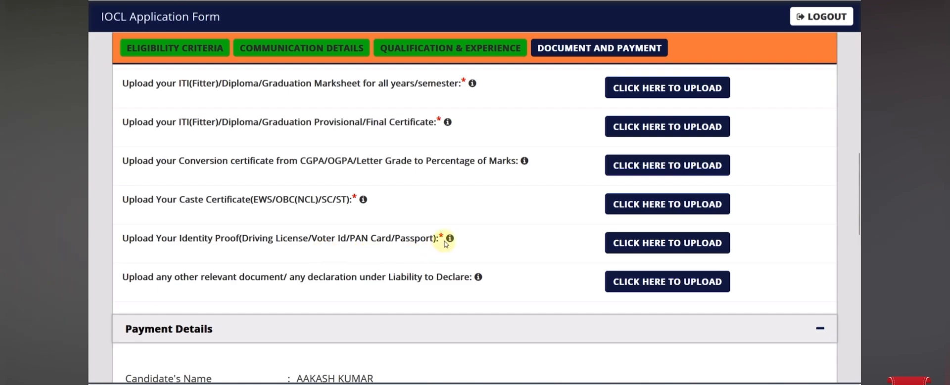
mouse_move(450, 240)
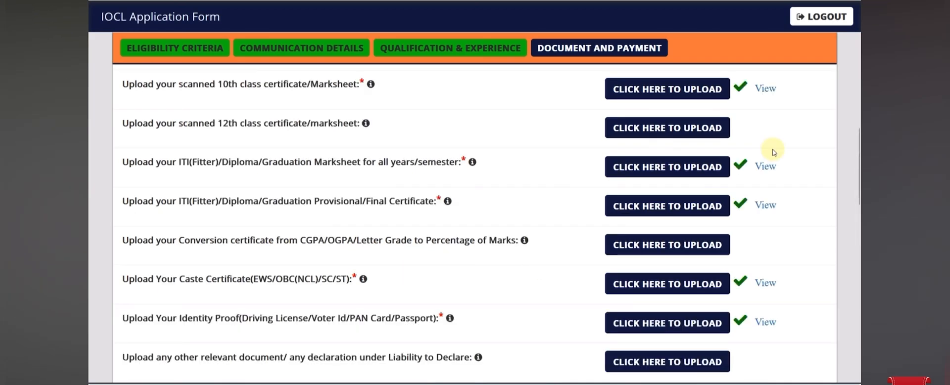
scroll(562, 208, "down", 7)
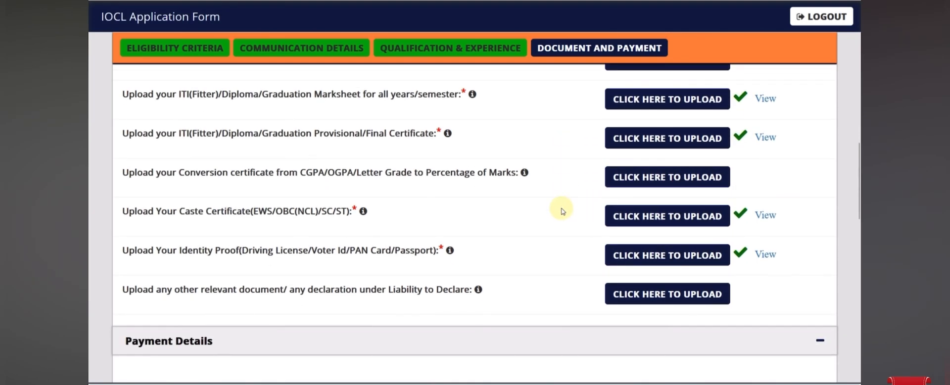
scroll(368, 168, "down", 2)
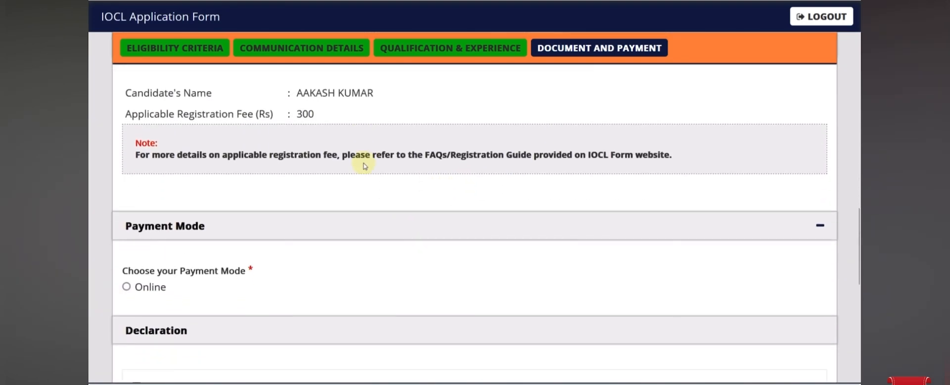
Tick the final terms agreement declaration
scroll(126, 247, "down", 5)
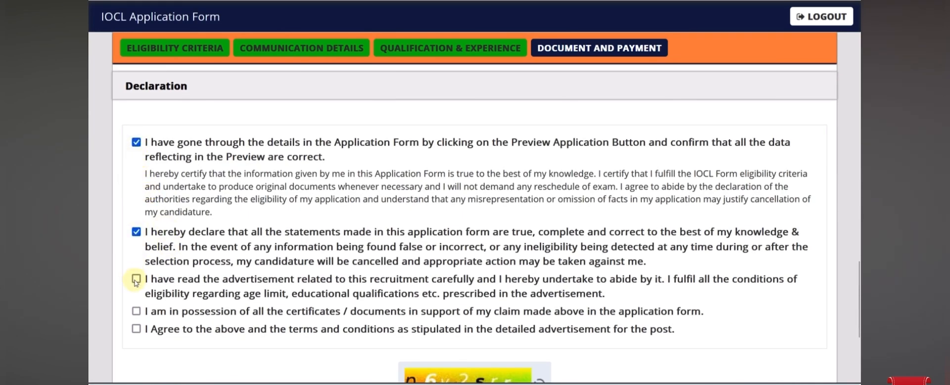
left_click(137, 329)
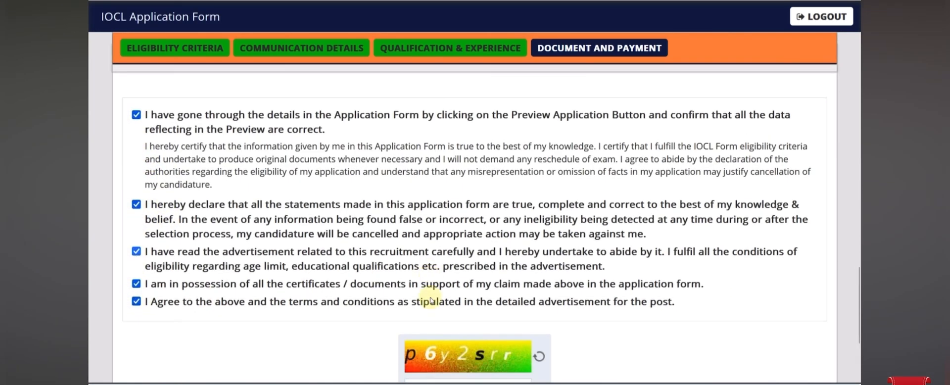
scroll(451, 246, "down", 4)
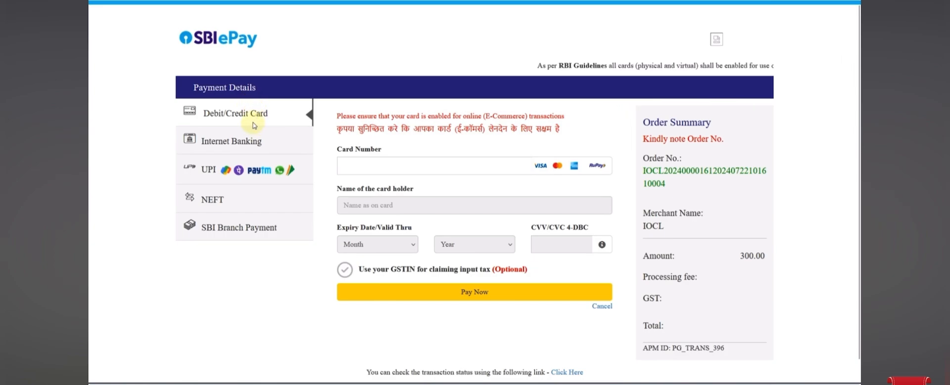
left_click(255, 136)
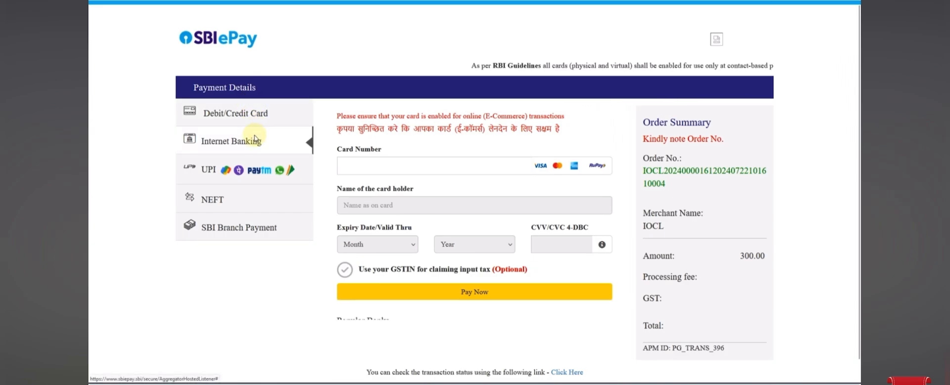
left_click(254, 174)
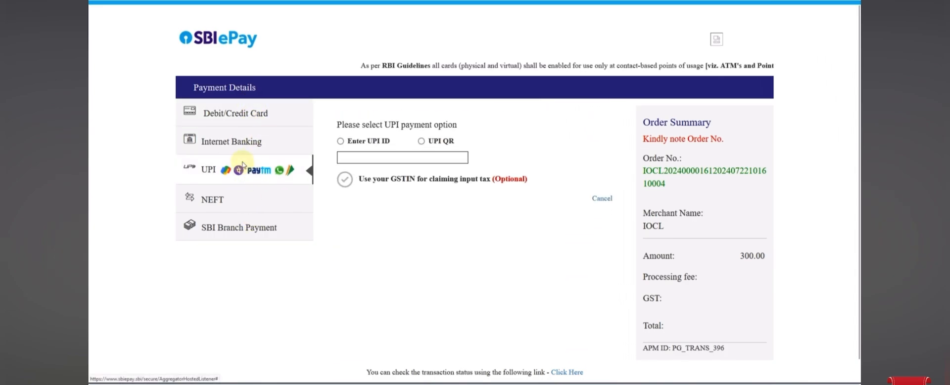
left_click(244, 142)
left_click(246, 123)
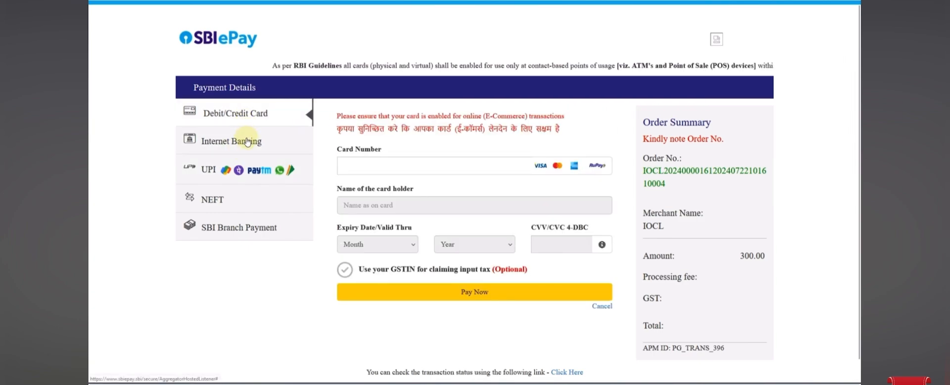
left_click(247, 140)
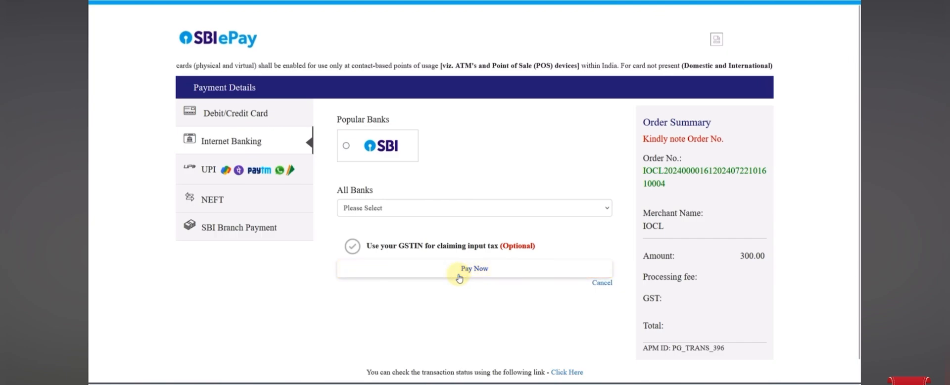
left_click(248, 126)
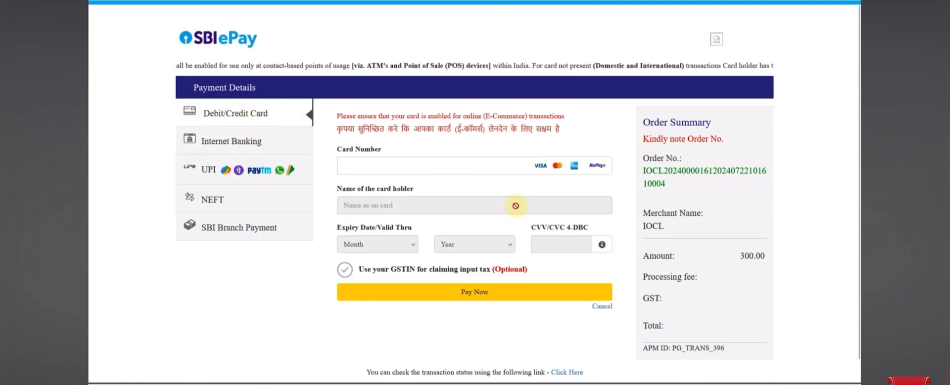